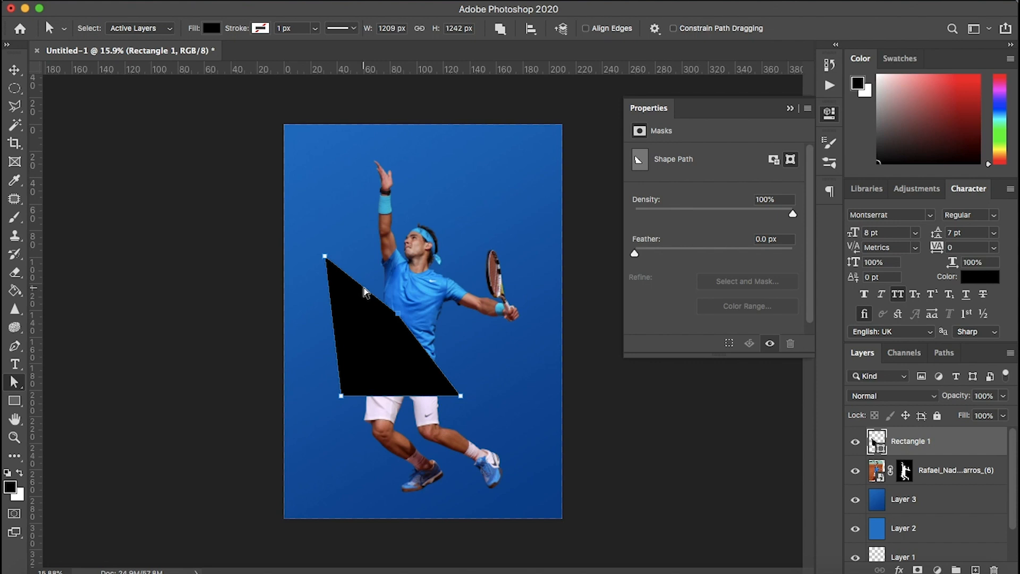
# Add an anchor point on the black shape's slanted upper edge and bend that edge into a curve
pyautogui.rightClick(360, 287)
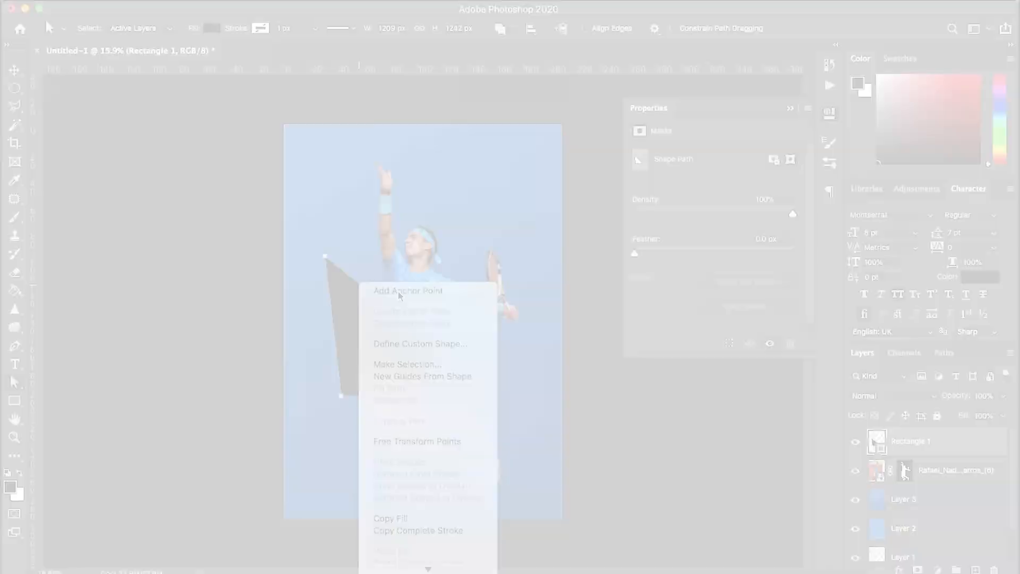
pyautogui.click(349, 283)
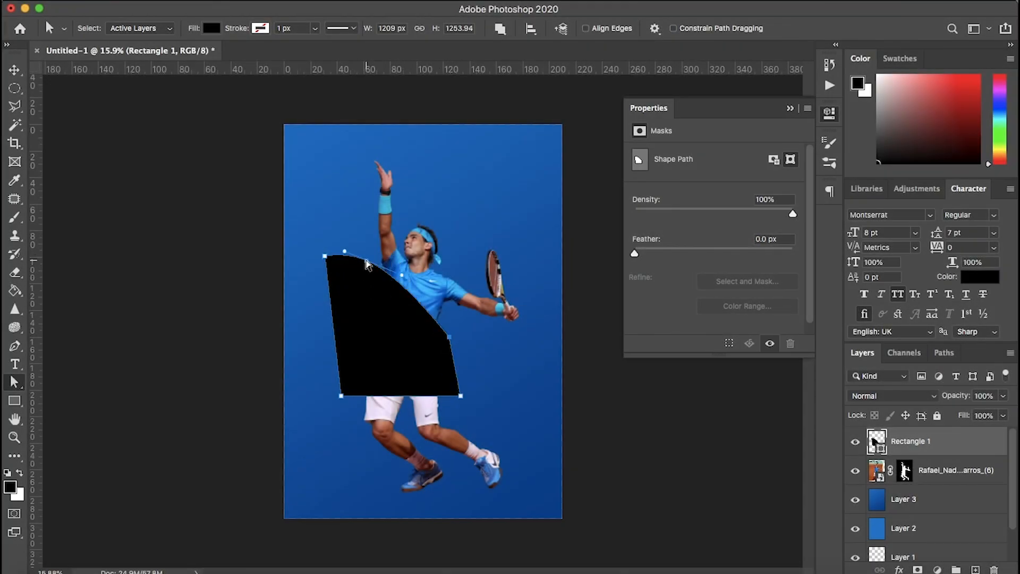
pyautogui.moveTo(370, 274); pyautogui.dragTo(388, 278)
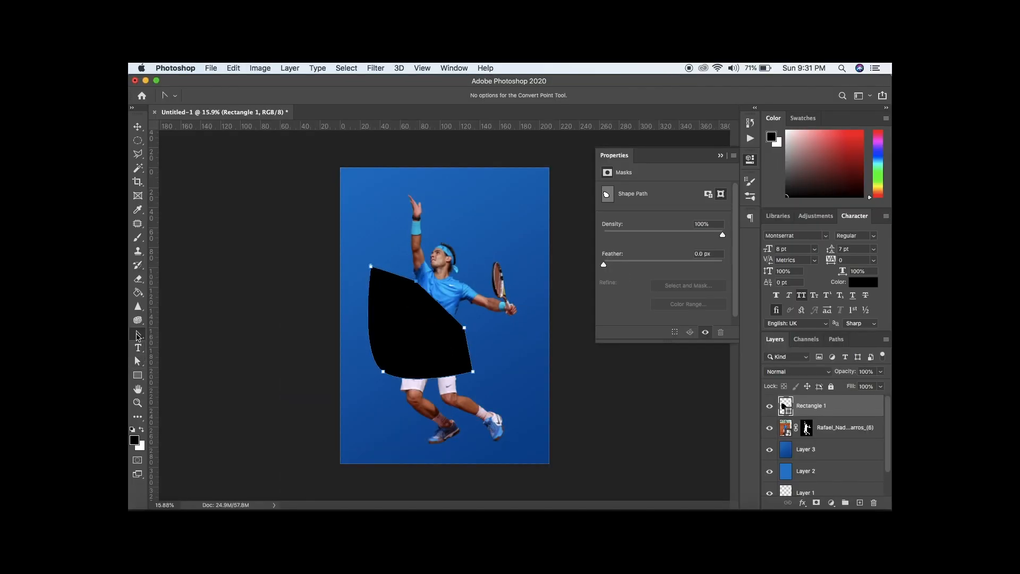
# Round the lower swoosh's left corner with the Convert Point tool and add anchor points on both edges of its tail
pyautogui.click(138, 333)
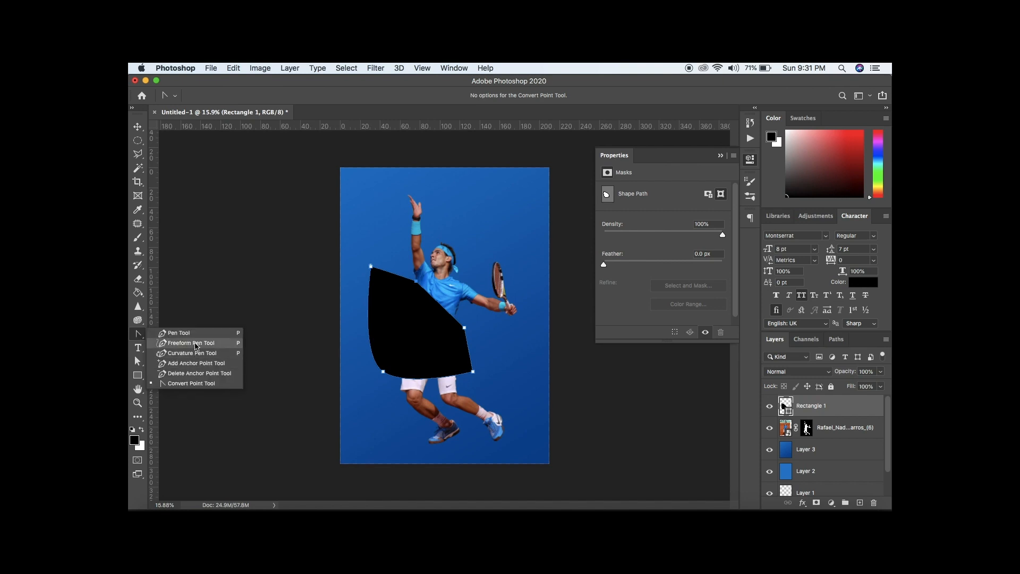
pyautogui.click(193, 336)
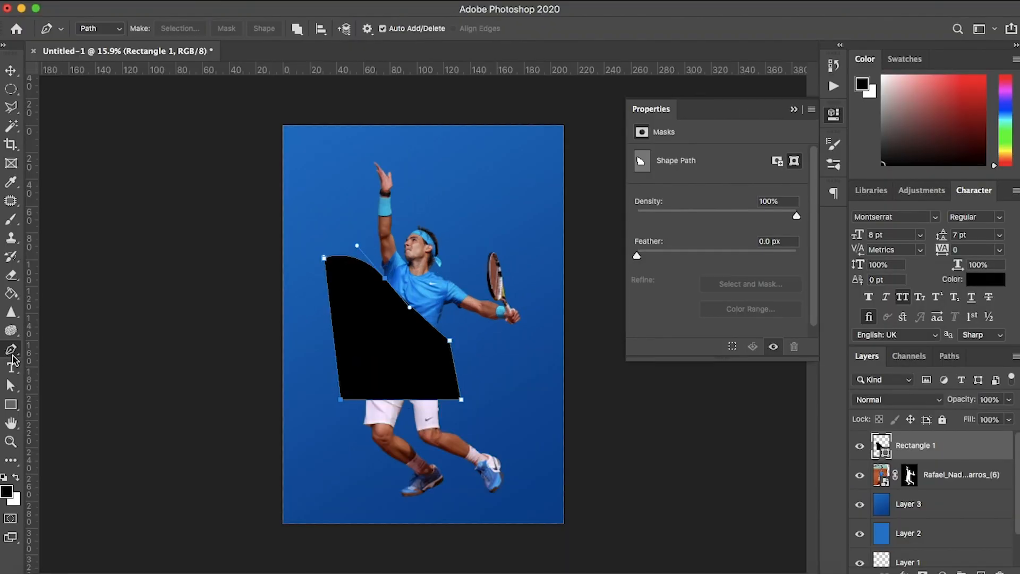
pyautogui.click(138, 334)
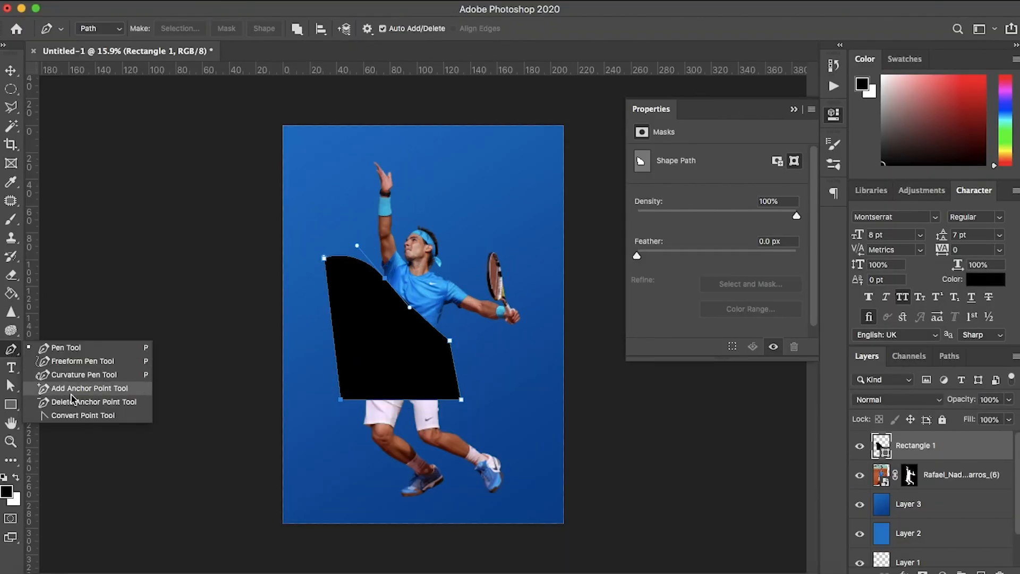
pyautogui.click(99, 418)
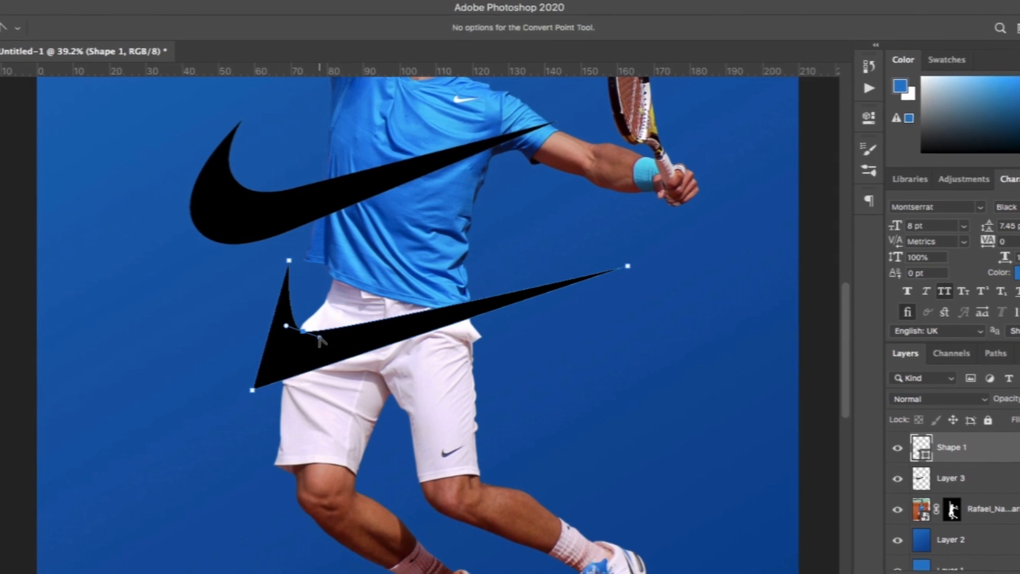
pyautogui.moveTo(254, 389); pyautogui.dragTo(207, 367)
pyautogui.moveTo(254, 389); pyautogui.dragTo(270, 377)
pyautogui.moveTo(221, 356); pyautogui.dragTo(217, 347)
pyautogui.moveTo(304, 330); pyautogui.dragTo(338, 369)
pyautogui.click(369, 337)
pyautogui.click(373, 370)
# Refine the lower swoosh's anchor points and handles with Direct Selection to round its left end and inner curve
pyautogui.press('a')
pyautogui.moveTo(283, 259); pyautogui.dragTo(301, 261)
pyautogui.moveTo(298, 332); pyautogui.dragTo(296, 337)
pyautogui.moveTo(278, 331); pyautogui.dragTo(274, 324)
pyautogui.moveTo(254, 383); pyautogui.dragTo(255, 388)
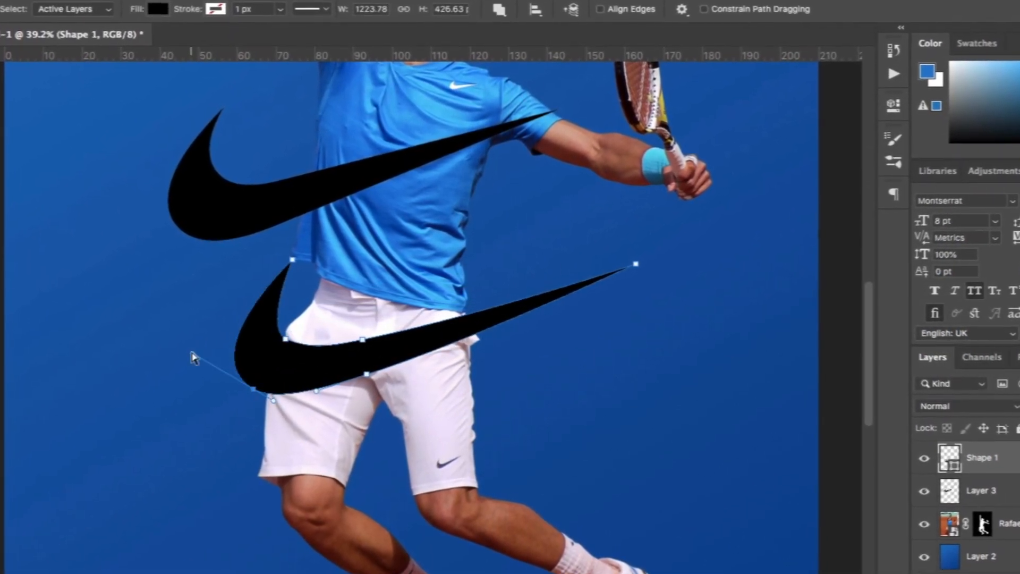
pyautogui.moveTo(197, 353); pyautogui.dragTo(186, 343)
pyautogui.moveTo(279, 404); pyautogui.dragTo(277, 408)
pyautogui.moveTo(368, 373); pyautogui.dragTo(372, 375)
# Smooth the bottom edge and inner curve of the lower swoosh by adjusting its anchor points and handles
pyautogui.scroll(4, 368, 377)
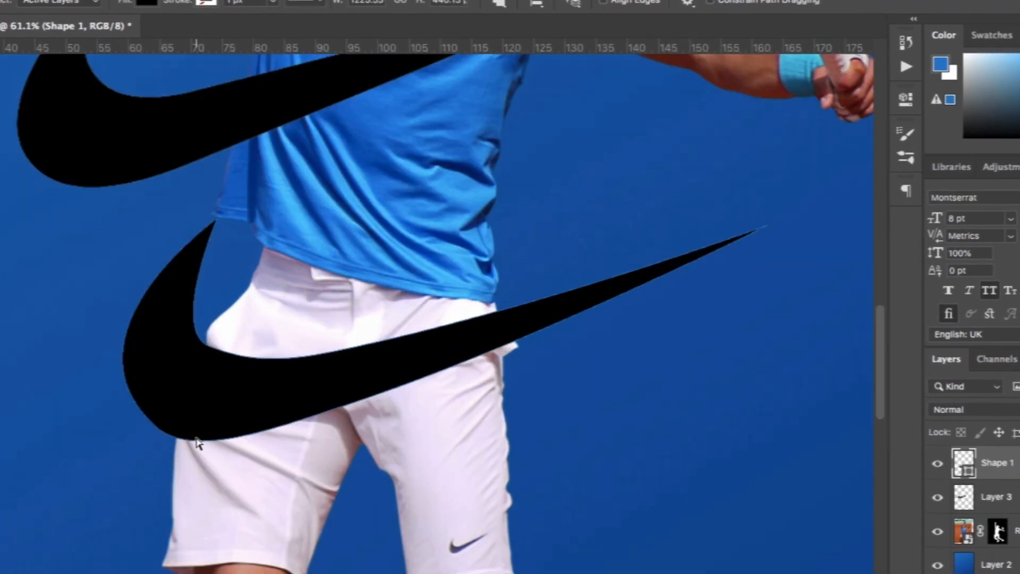
pyautogui.scroll(-3, 340, 415)
pyautogui.moveTo(354, 340); pyautogui.dragTo(357, 342)
pyautogui.scroll(4, 353, 344)
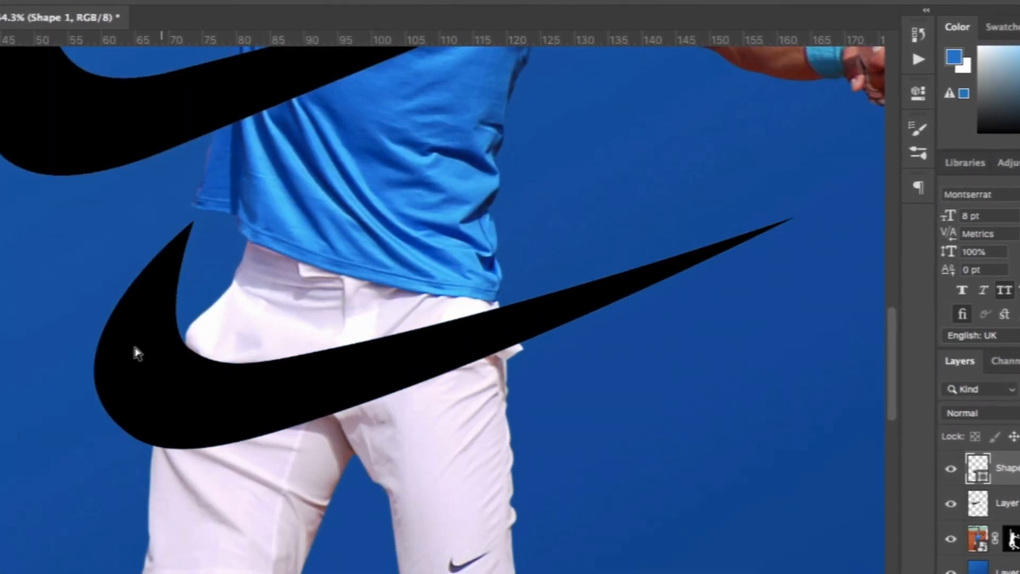
pyautogui.scroll(3, 264, 364)
pyautogui.click(265, 452)
pyautogui.moveTo(240, 437); pyautogui.dragTo(218, 439)
# Move the drawn swoosh up so it overlaps the reference swoosh on the player's shirt
pyautogui.scroll(-10, 346, 379)
pyautogui.press('v')
pyautogui.moveTo(439, 460); pyautogui.dragTo(433, 388)
pyautogui.scroll(5, 433, 388)
pyautogui.scroll(5, 401, 335)
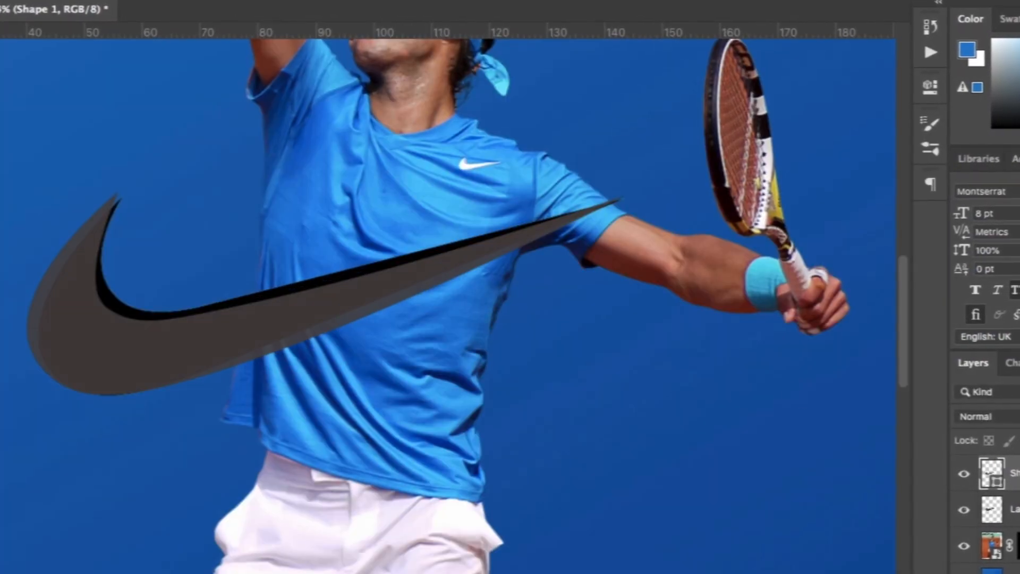
# Adjust the drawn swoosh's upper tip, inner curve and tail anchors to match the reference swoosh beneath it
pyautogui.press('a')
pyautogui.click(626, 200)
pyautogui.click(59, 384)
pyautogui.hscroll(1, 431, 287)
pyautogui.moveTo(98, 189); pyautogui.dragTo(96, 198)
pyautogui.moveTo(89, 309); pyautogui.dragTo(96, 298)
pyautogui.moveTo(394, 268); pyautogui.dragTo(438, 246)
pyautogui.moveTo(207, 312); pyautogui.dragTo(213, 300)
# Fine-tune the swoosh's inner bend, lower edge and upper tip points against the reference outline
pyautogui.scroll(3, 69, 349)
pyautogui.click(113, 267)
pyautogui.moveTo(311, 268); pyautogui.dragTo(298, 269)
pyautogui.moveTo(365, 346); pyautogui.dragTo(360, 348)
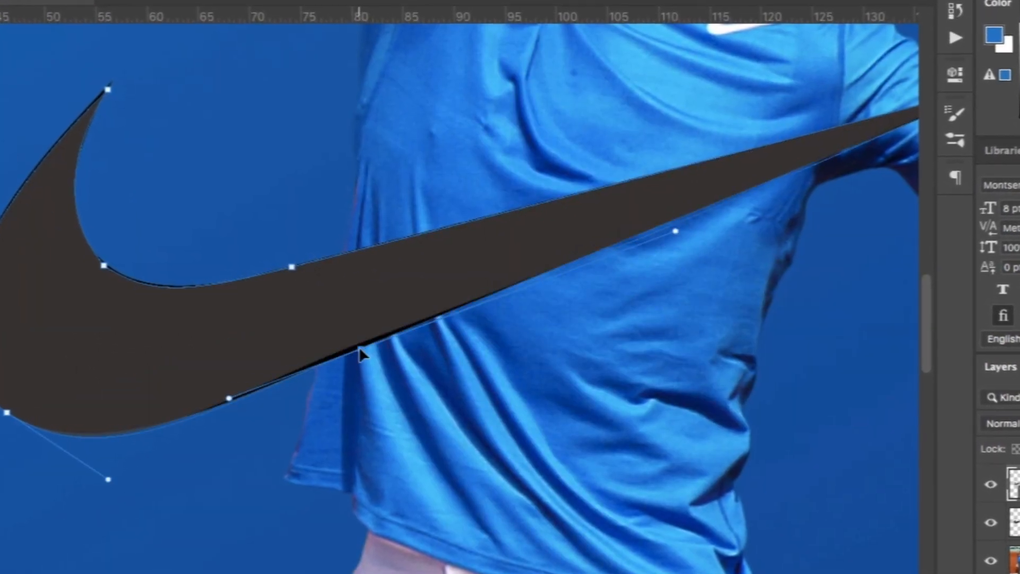
pyautogui.hscroll(-4, 360, 348)
pyautogui.moveTo(304, 87); pyautogui.dragTo(308, 80)
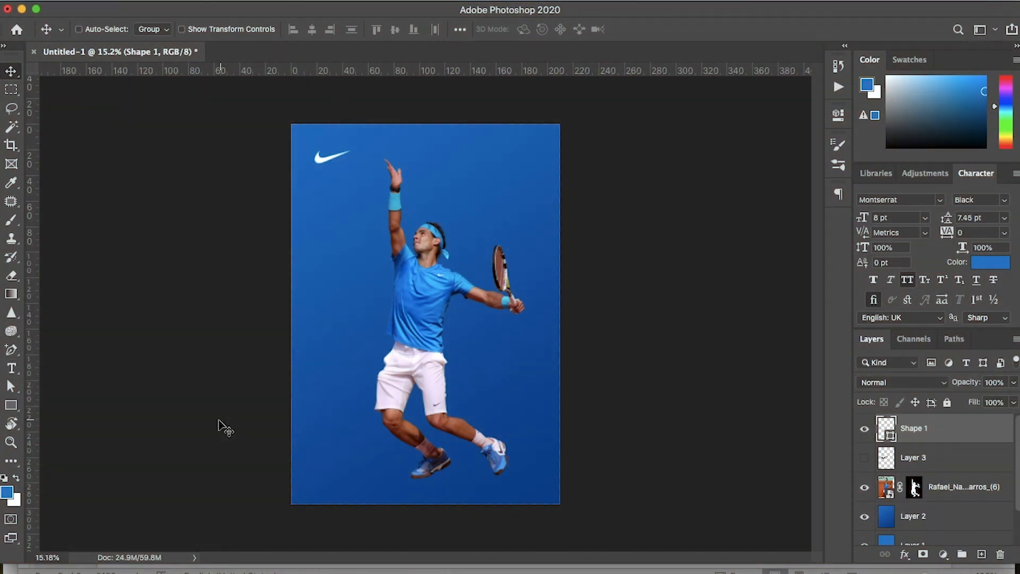
# Add the text NADAL beside the player's torso and set its colour to white
pyautogui.click(13, 369)
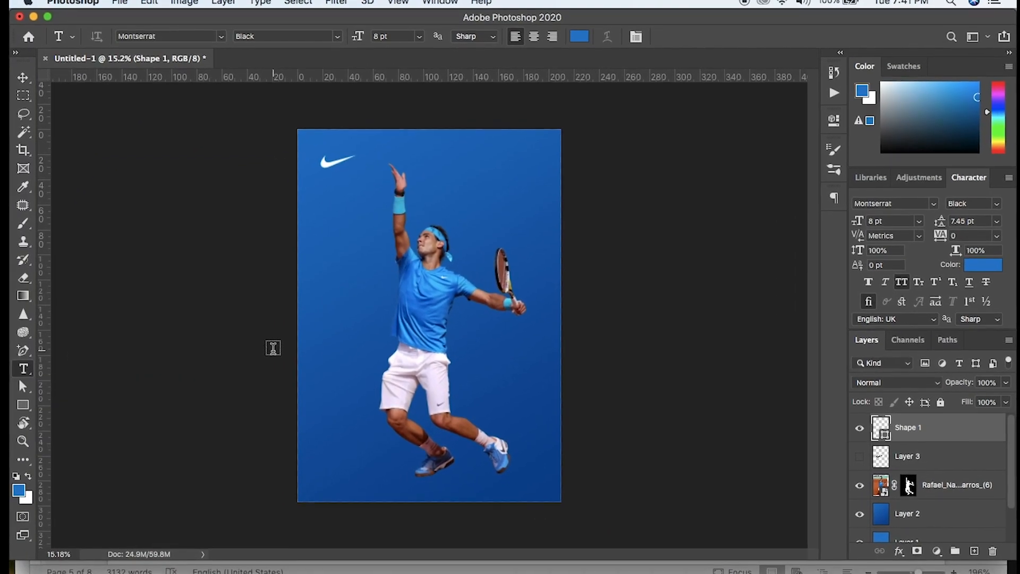
pyautogui.click(342, 287)
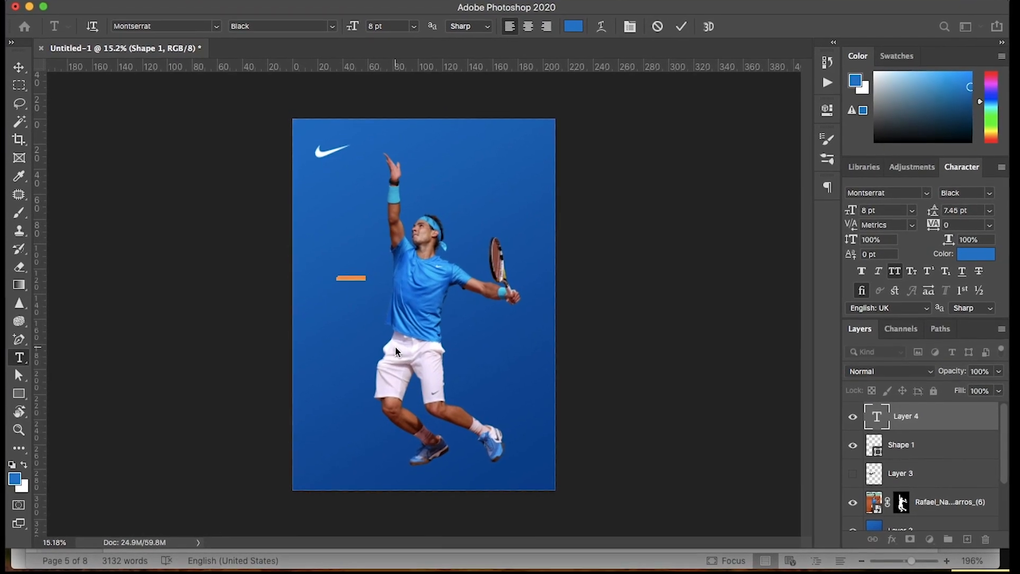
pyautogui.write('rafael')
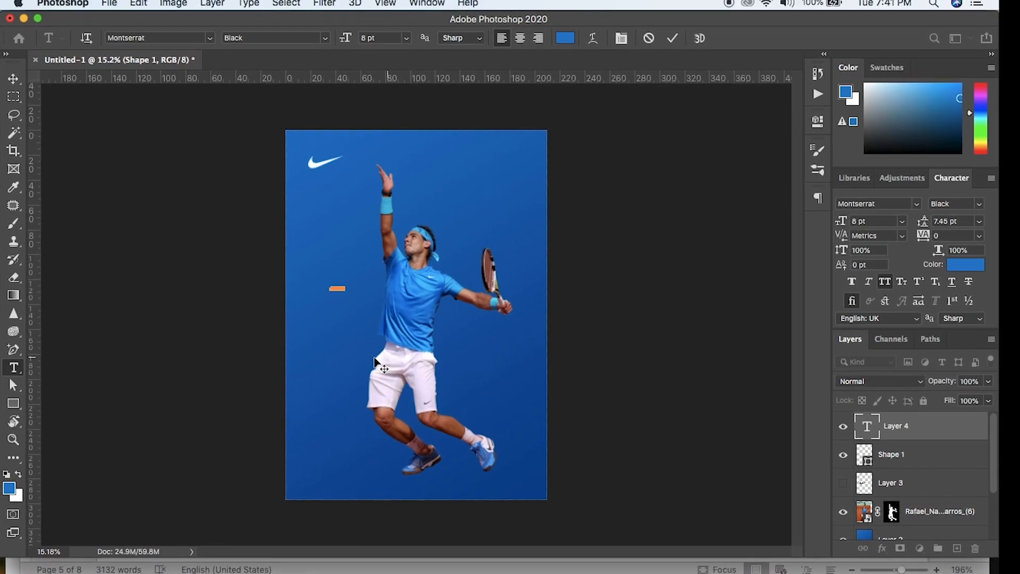
pyautogui.click(566, 35)
pyautogui.moveTo(463, 325); pyautogui.dragTo(423, 294)
pyautogui.click(977, 292)
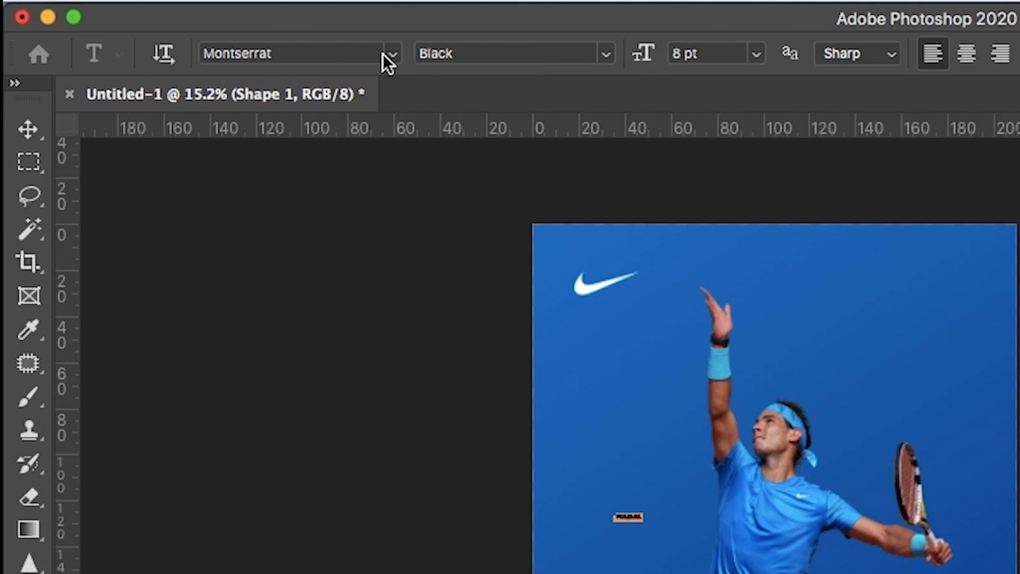
# Set the NADAL text's font to Montserrat and its size to 68 pt
pyautogui.click(391, 56)
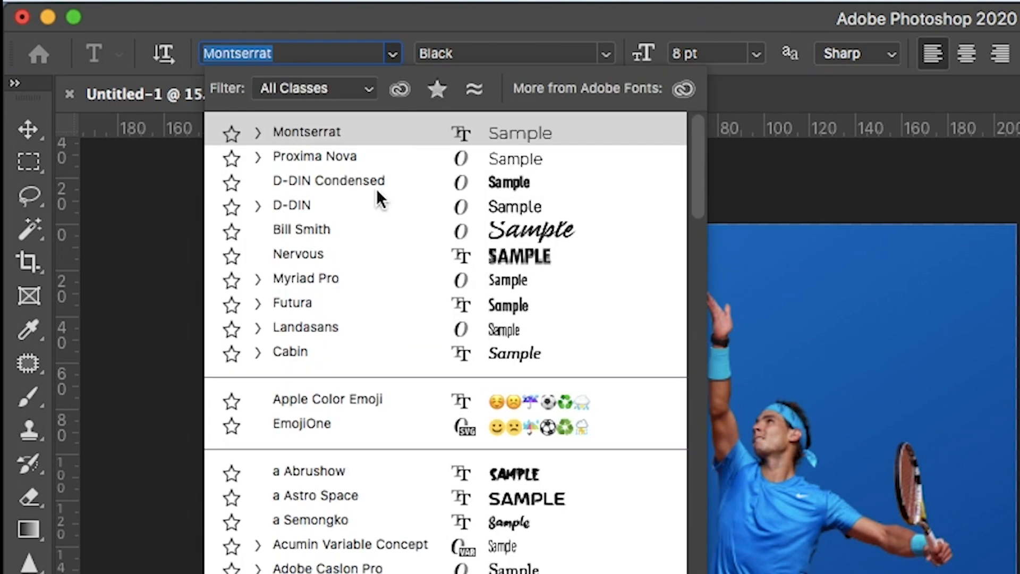
pyautogui.click(349, 135)
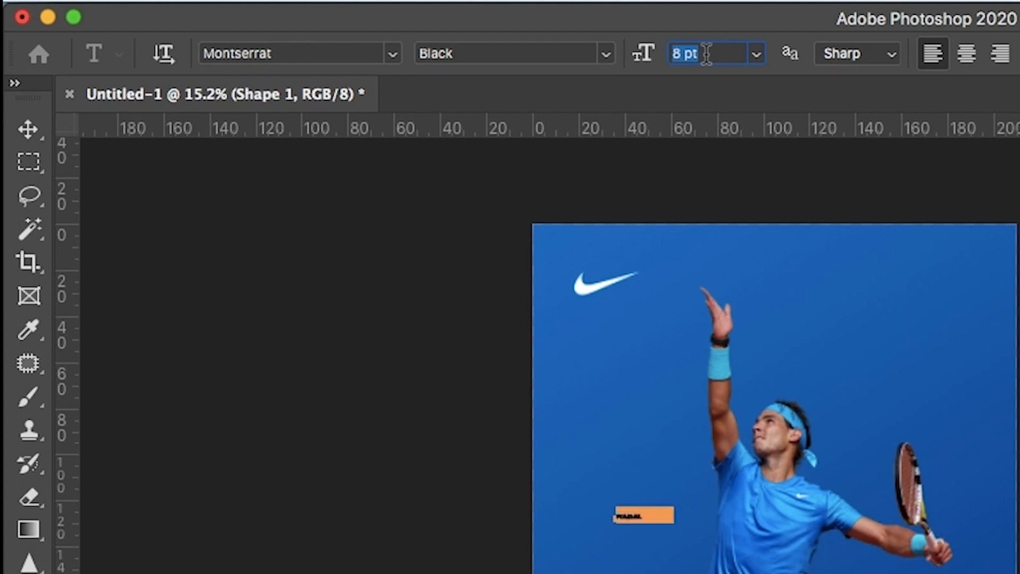
pyautogui.hotkey('shift', 'Up')
pyautogui.hotkey('shift', 'Up')
pyautogui.hotkey('shift', 'Up')
pyautogui.hotkey('shift', 'Up')
pyautogui.hotkey('shift', 'Up')
pyautogui.hotkey('shift', 'Up')
pyautogui.hotkey('shift', 'Up')
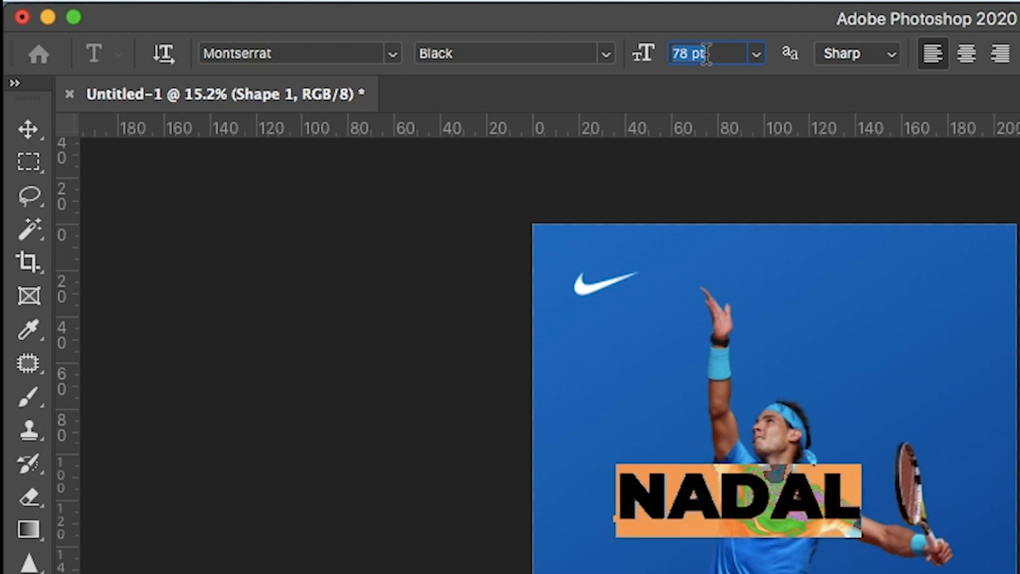
pyautogui.hotkey('shift', 'Down')
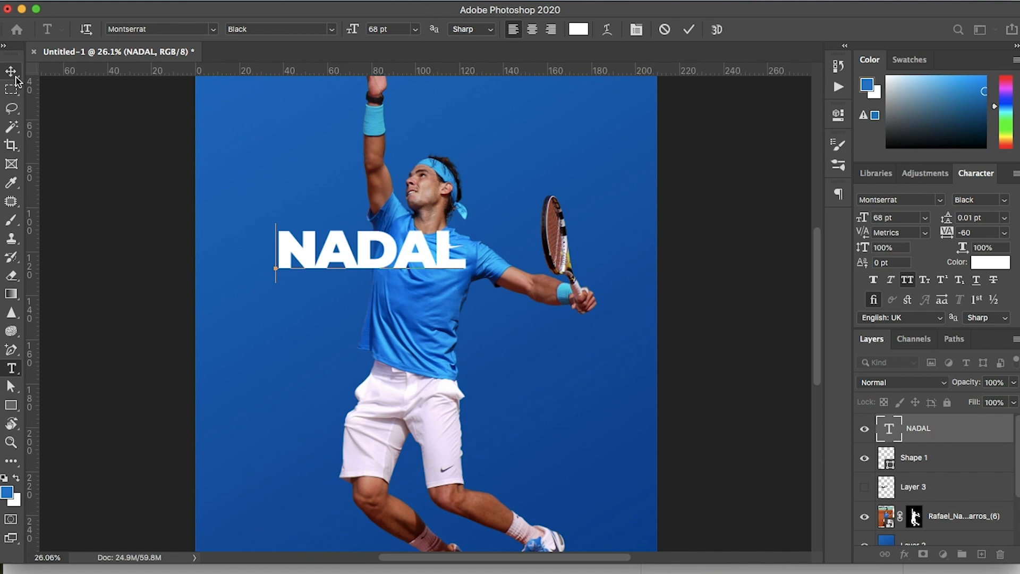
# Stack copies of the NADAL text and change the lowest line to PARERA
pyautogui.click(14, 74)
pyautogui.moveTo(429, 254); pyautogui.dragTo(412, 240)
pyautogui.doubleClick(418, 319)
pyautogui.write('PARERA')
pyautogui.click(9, 74)
# Replace the text of the NADAL copy above the other lines with RAFAEL
pyautogui.doubleClick(397, 239)
pyautogui.write('RAFEAL')
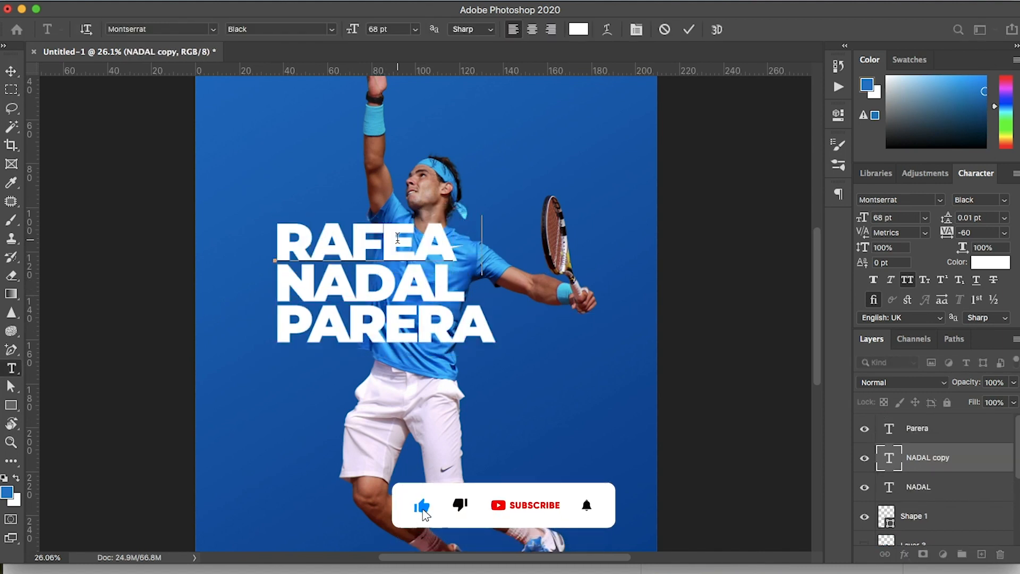
pyautogui.press('BackSpace')
pyautogui.press('BackSpace')
pyautogui.press('BackSpace')
pyautogui.write('AEL')
pyautogui.click(11, 71)
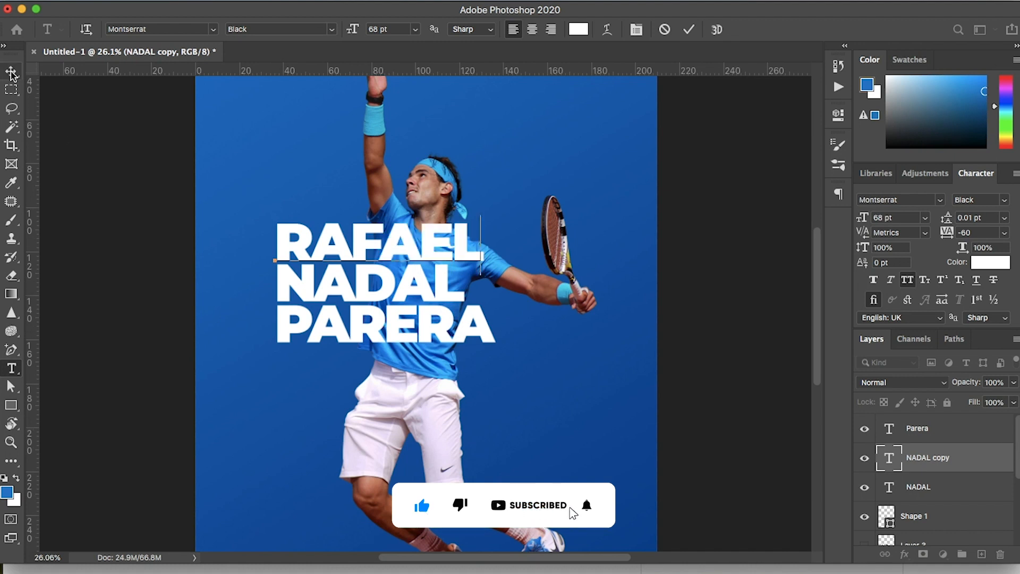
# Select the Parera, RAFAEL and NADAL text layers and move the three lines together slightly on the poster
pyautogui.press('super+0')
pyautogui.click(943, 437)
pyautogui.keyDown('shift'); pyautogui.click(941, 457); pyautogui.keyUp('shift')
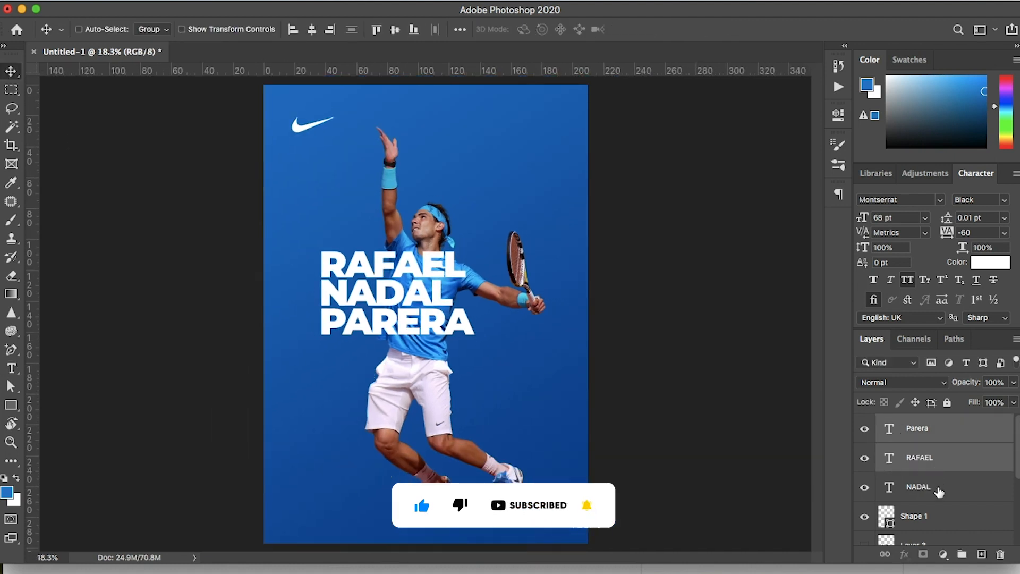
pyautogui.keyDown('shift'); pyautogui.click(938, 487); pyautogui.keyUp('shift')
pyautogui.moveTo(497, 335); pyautogui.dragTo(503, 343)
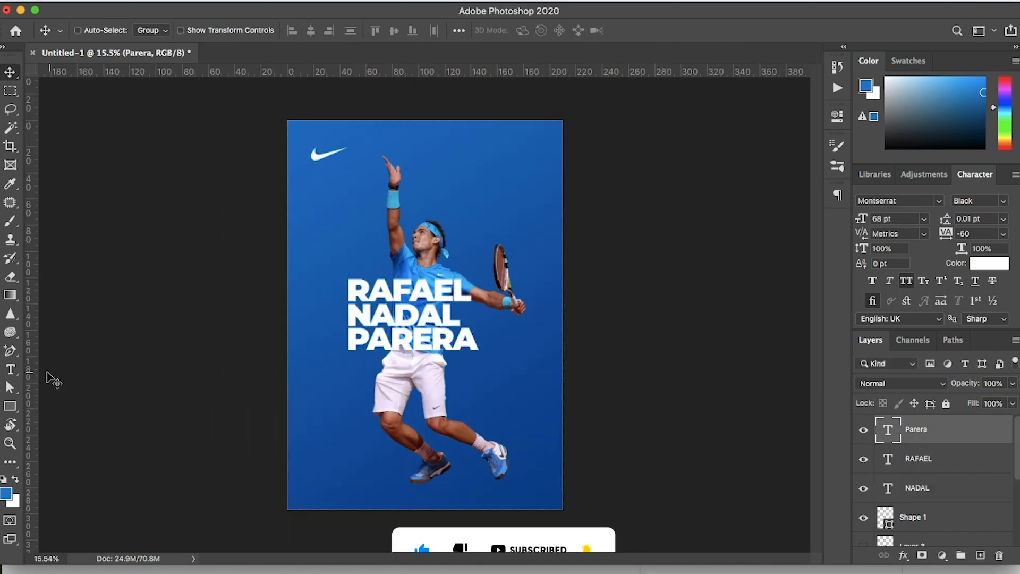
# Draw a paragraph text box with lorem ipsum placeholder text over the player's legs, below the name
pyautogui.click(12, 368)
pyautogui.moveTo(461, 432); pyautogui.dragTo(488, 480)
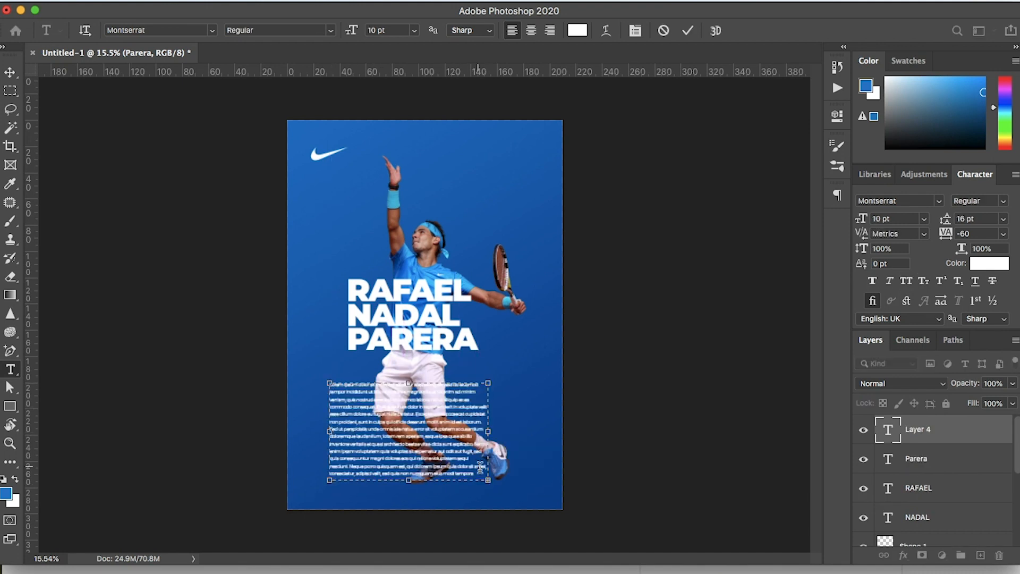
pyautogui.moveTo(479, 472); pyautogui.dragTo(316, 445)
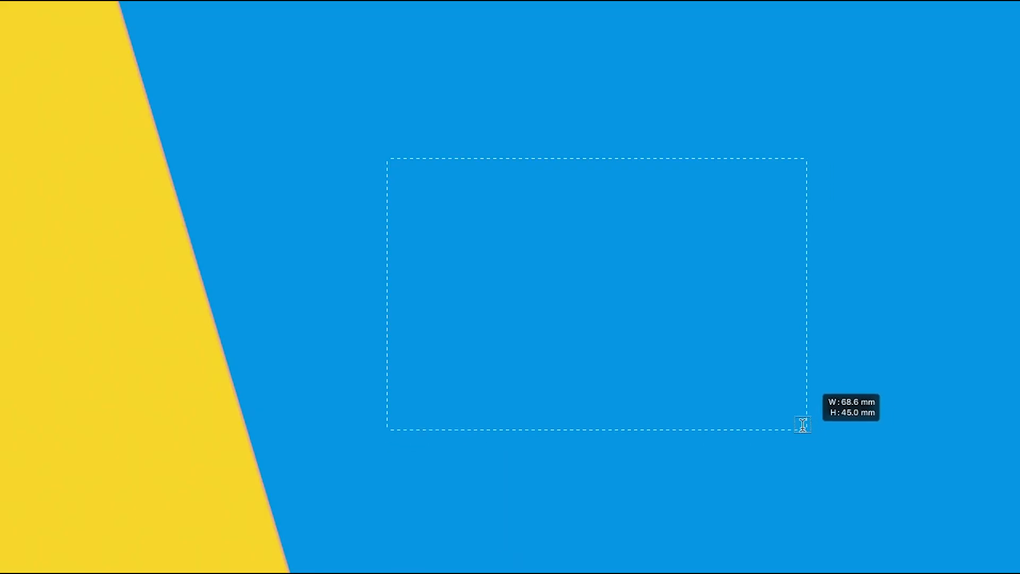
# Draw a paragraph text box about 66 by 45 mm on the blue area and place the cursor after its placeholder text
pyautogui.moveTo(801, 424); pyautogui.dragTo(785, 437)
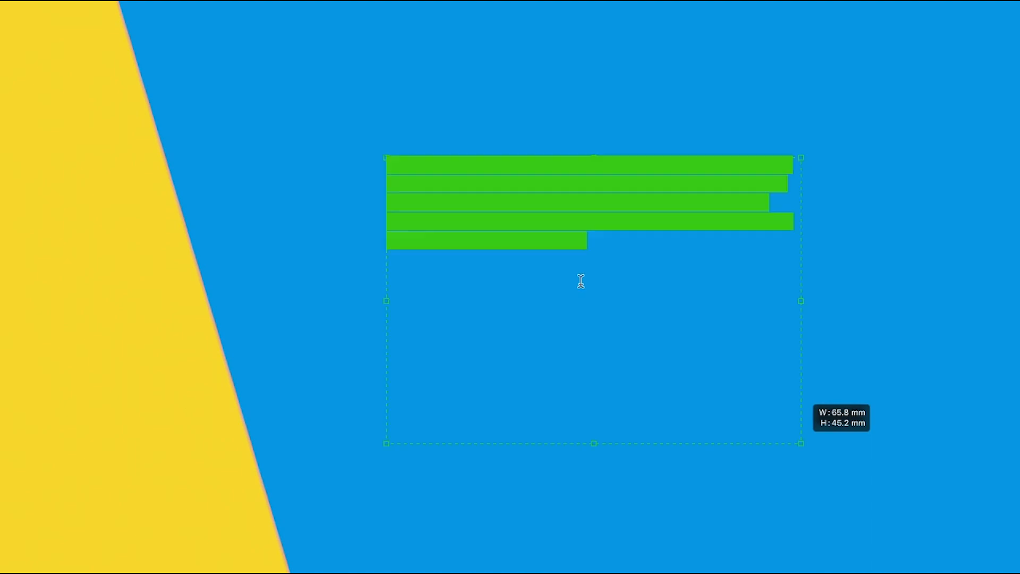
pyautogui.click(596, 238)
pyautogui.doubleClick(596, 239)
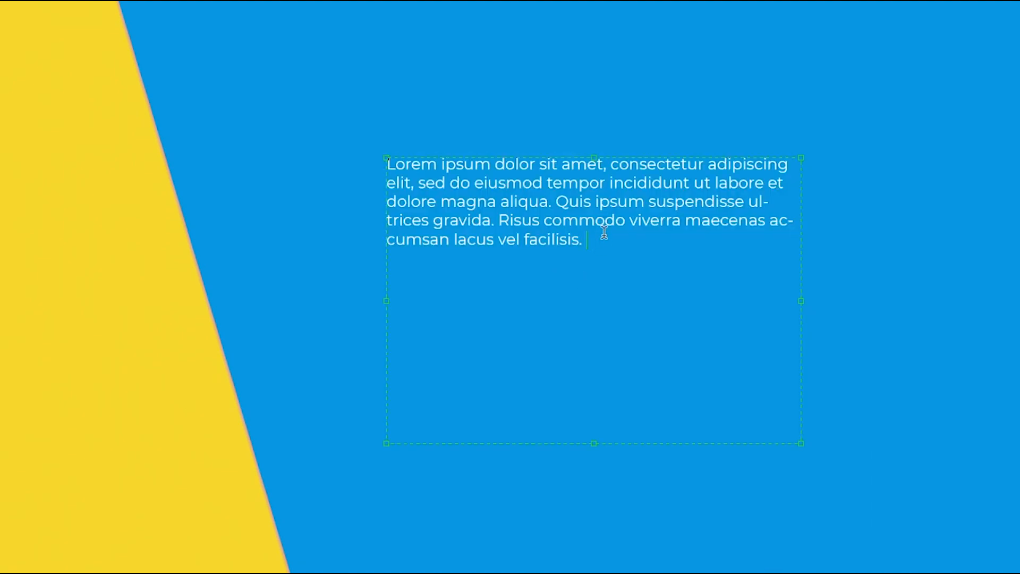
# Paste the lorem ipsum paragraph three more times and enlarge the text box downward from its lower-right corner
pyautogui.press('super+v')
pyautogui.press('super+v')
pyautogui.press('super+v')
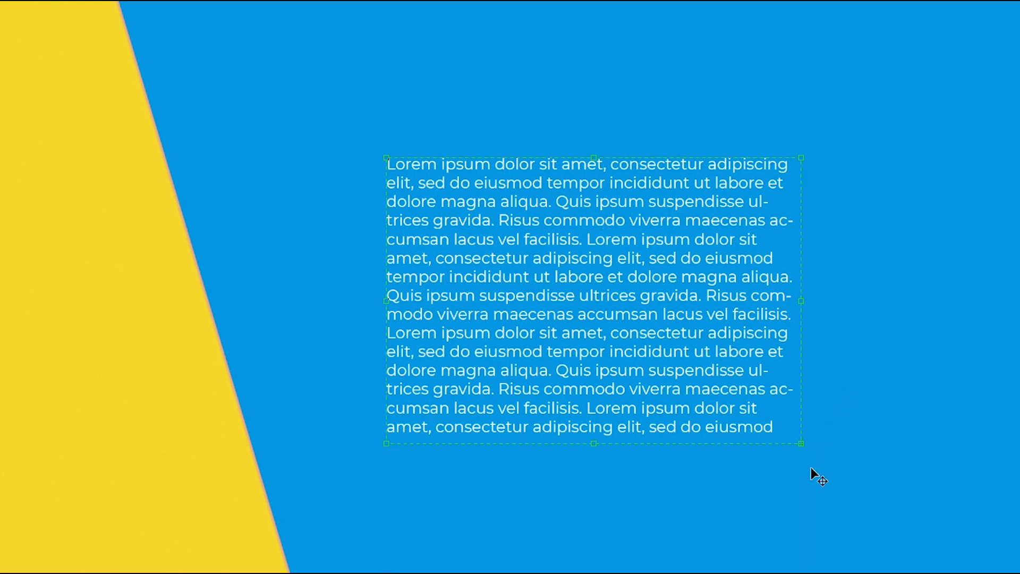
pyautogui.click(738, 407)
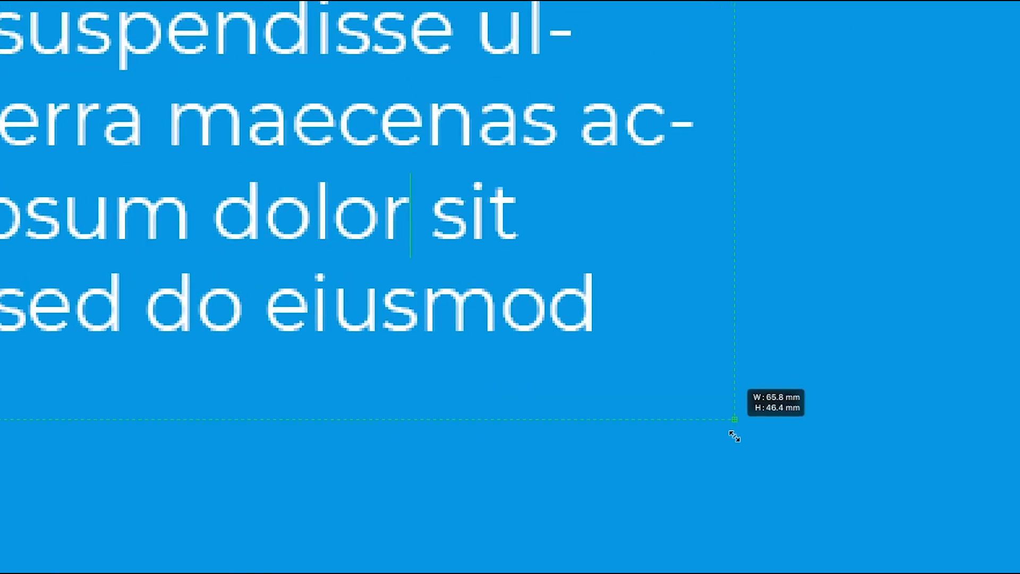
pyautogui.moveTo(734, 434); pyautogui.dragTo(732, 455)
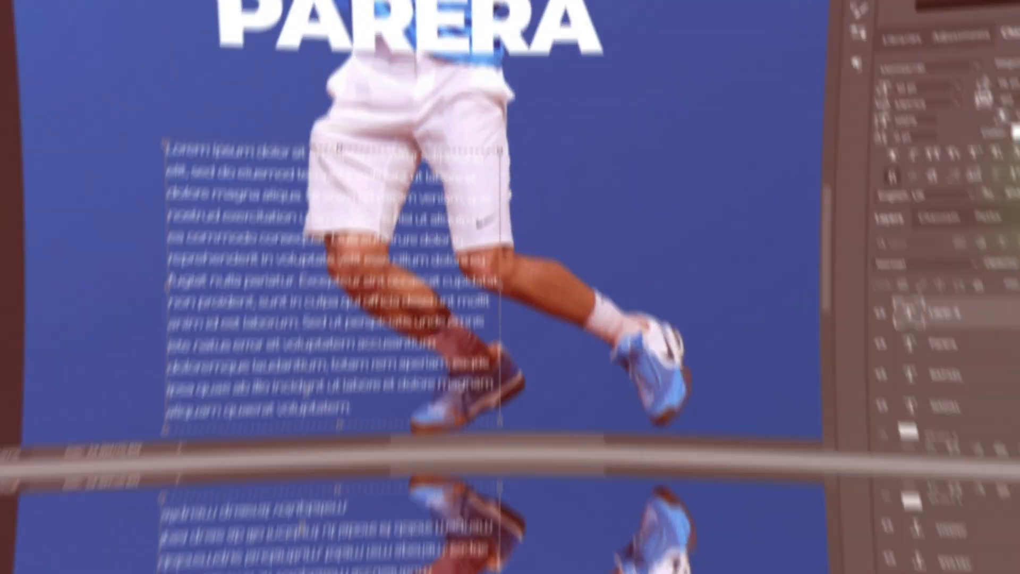
# Delete the excess placeholder text in the poster's paragraph and set the line spacing of the remaining text to 13 pt
pyautogui.press('Delete')
pyautogui.hotkey('ctrl', 'a')
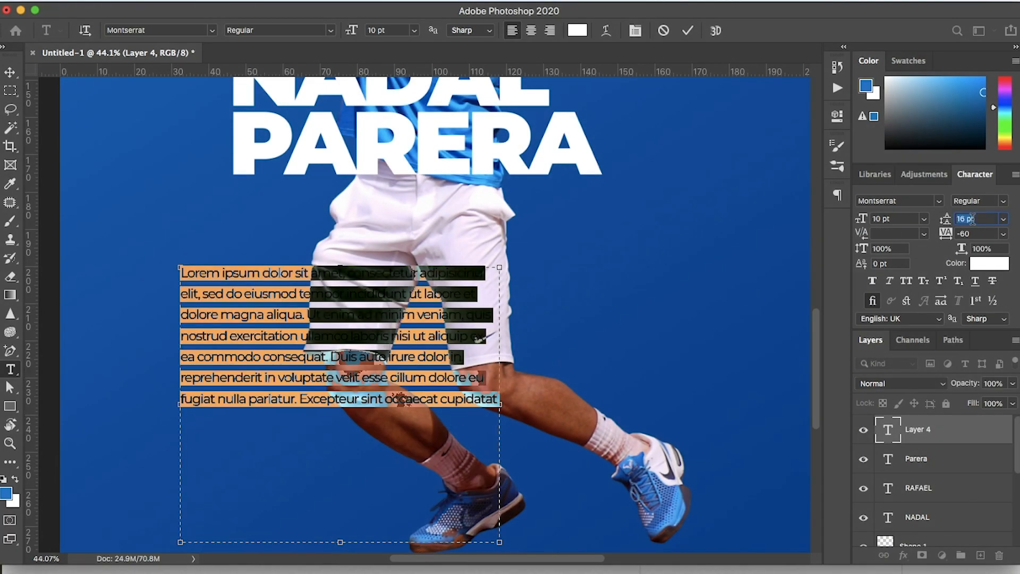
pyautogui.press('Down')
pyautogui.press('Down')
pyautogui.press('Down')
pyautogui.click(10, 72)
# Move the paragraph to the poster's lower-left area and narrow its text box to about 72 mm
pyautogui.scroll(-5, 481, 225)
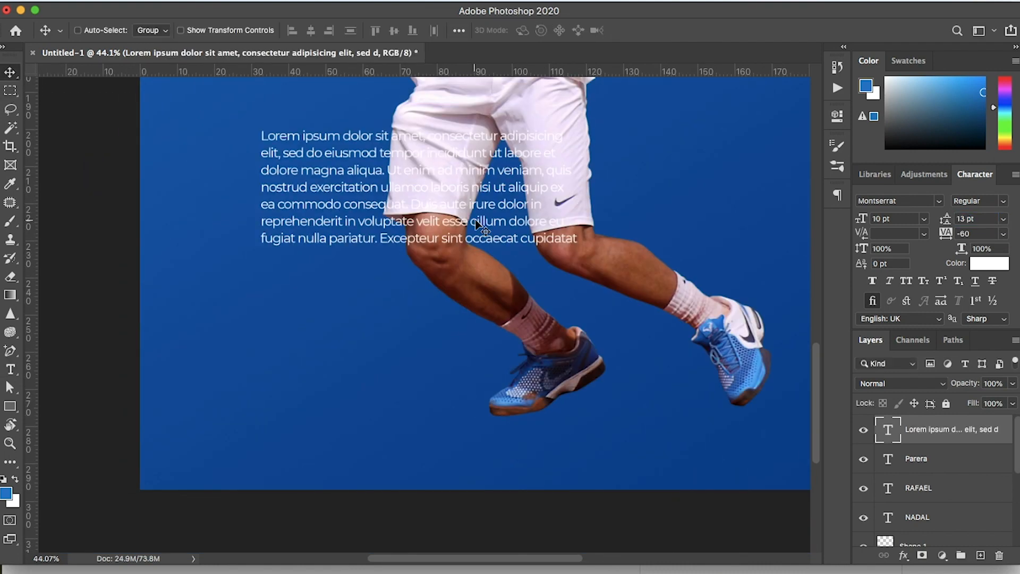
pyautogui.moveTo(481, 226); pyautogui.dragTo(421, 393)
pyautogui.doubleClick(420, 392)
pyautogui.moveTo(524, 436); pyautogui.dragTo(469, 429)
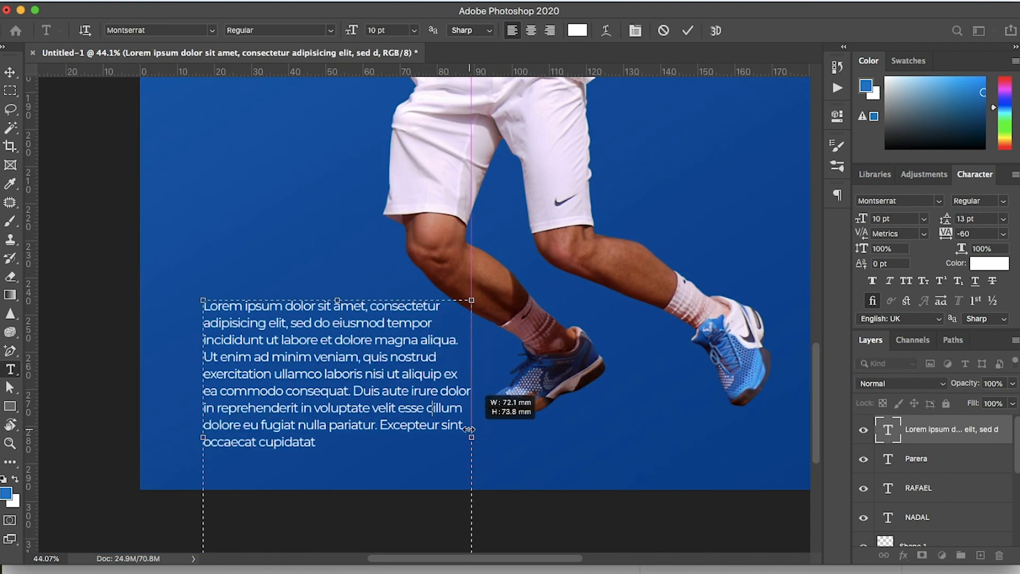
# Shorten the paragraph's text box so it ends above the poster's lower edge and set the tracking of all its text to -20
pyautogui.scroll(-5, 472, 433)
pyautogui.scroll(3, 327, 320)
pyautogui.press('super+a')
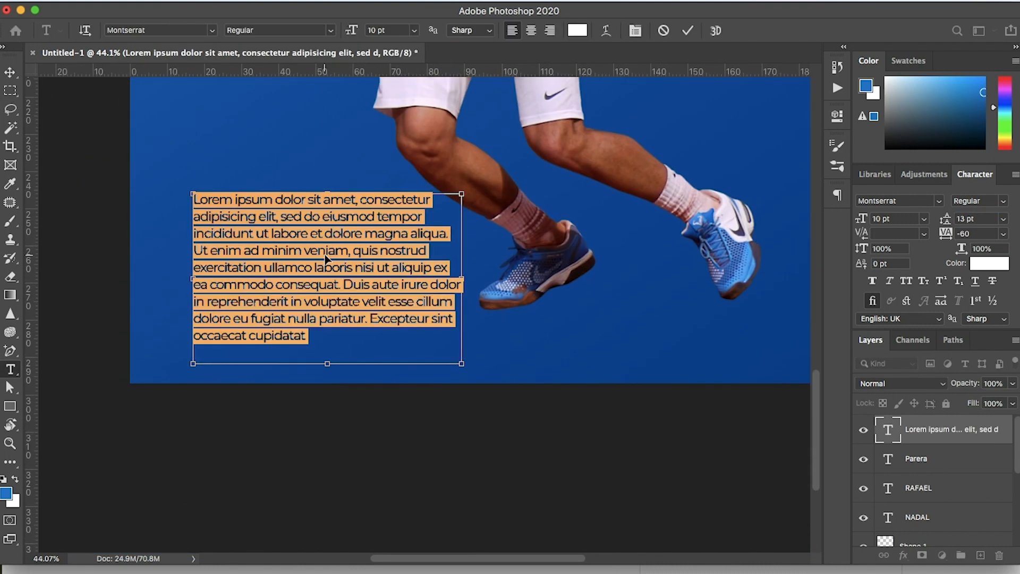
pyautogui.press('Up')
pyautogui.press('Up')
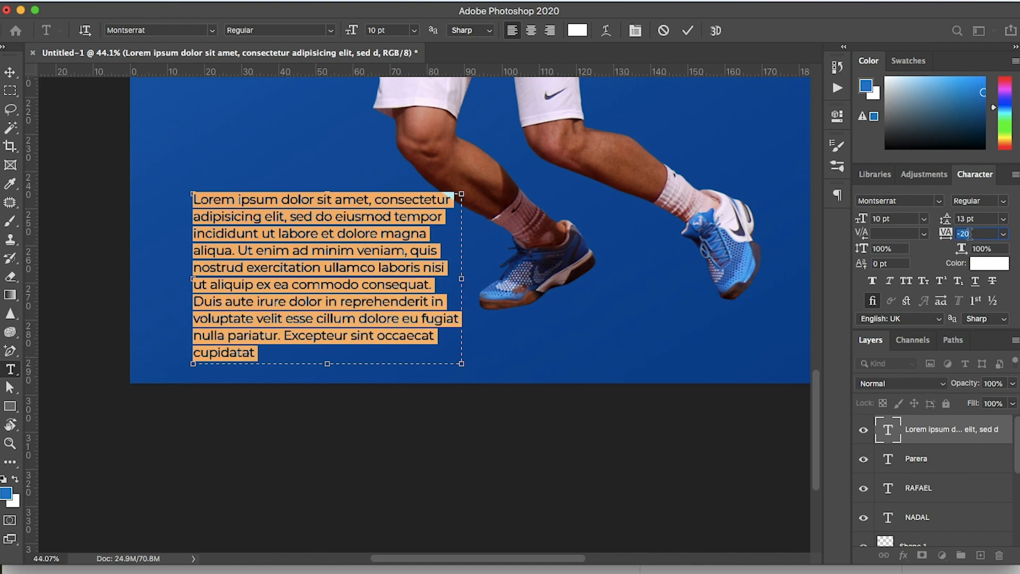
# Set the paragraph's font size to 8 pt and its leading to 11 pt
pyautogui.click(886, 218)
pyautogui.press('Down')
pyautogui.press('Down')
pyautogui.press('Down')
pyautogui.press('Up')
pyautogui.click(971, 218)
pyautogui.press('Down')
pyautogui.press('Down')
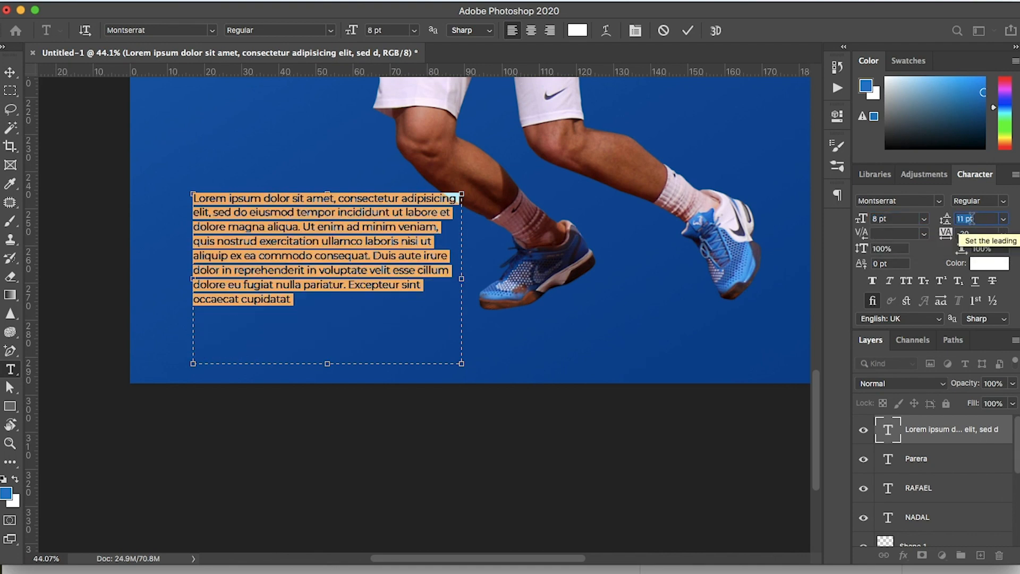
# Narrow the paragraph's text box slightly from its right edge and justify the text with the last line aligned left
pyautogui.moveTo(462, 278); pyautogui.dragTo(444, 277)
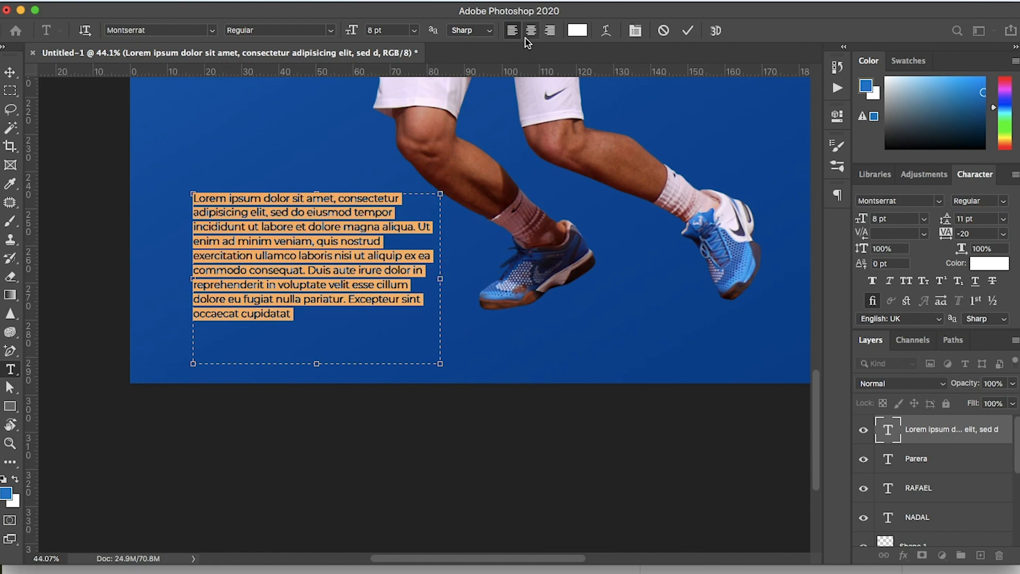
pyautogui.click(632, 33)
pyautogui.click(744, 215)
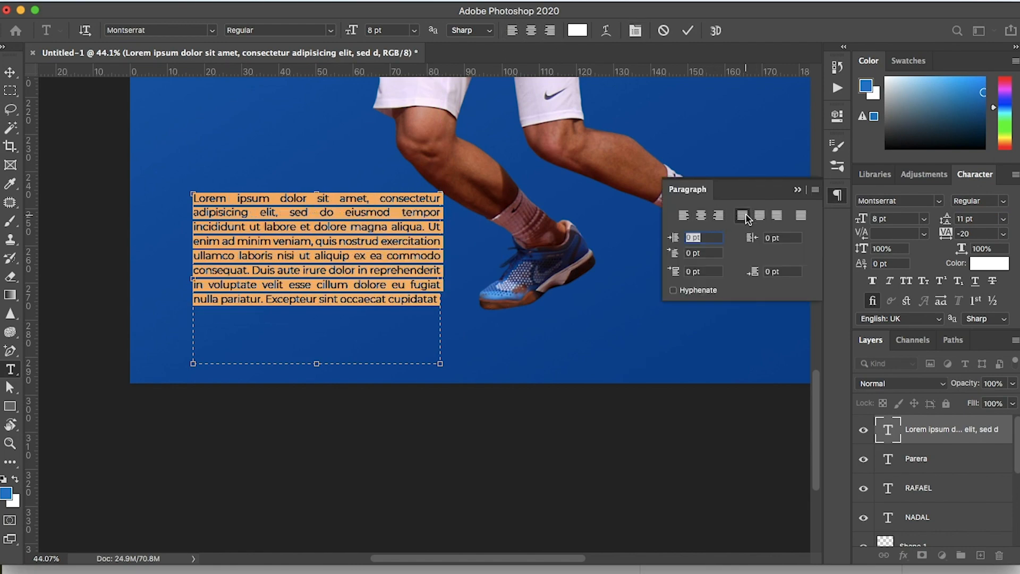
pyautogui.click(797, 190)
# Move the justified paragraph slightly down in the poster's lower-left area
pyautogui.click(10, 73)
pyautogui.moveTo(377, 257); pyautogui.dragTo(378, 284)
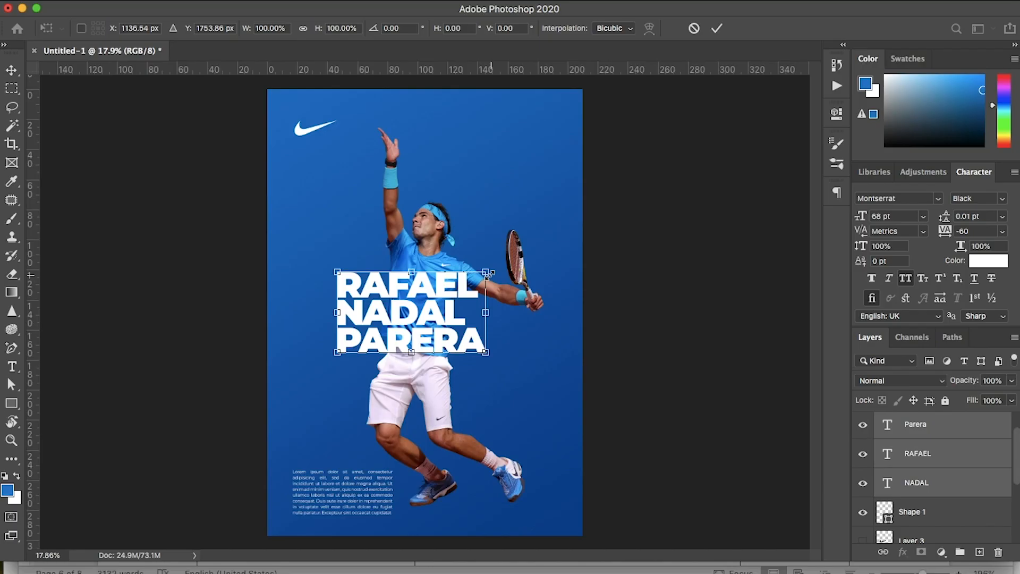
# Select the player's photo layer and enlarge it slightly with Free Transform
pyautogui.moveTo(488, 273)
pyautogui.mouseDown()
pyautogui.moveTo(502, 269)
pyautogui.moveTo(496, 288)
pyautogui.mouseUp()
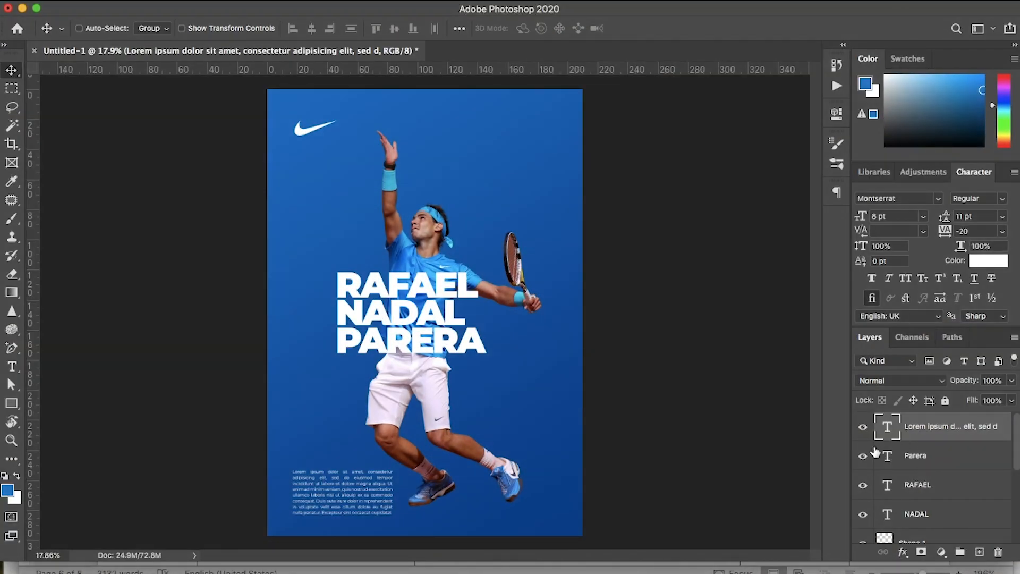
pyautogui.keyDown('super'); pyautogui.click(429, 255); pyautogui.keyUp('super')
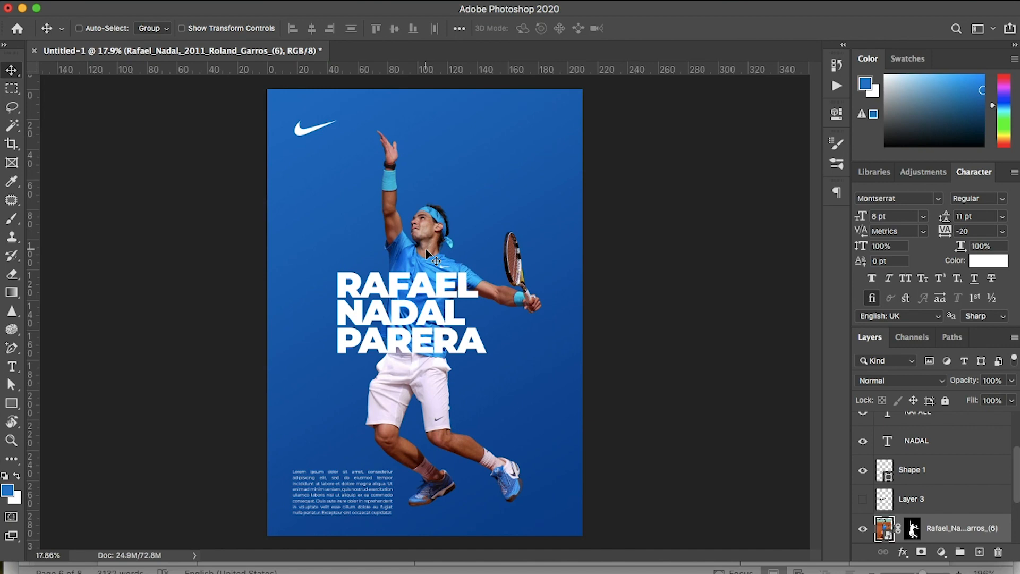
pyautogui.press('super+t')
pyautogui.moveTo(547, 105)
pyautogui.mouseDown()
pyautogui.moveTo(566, 87)
pyautogui.moveTo(514, 163)
pyautogui.moveTo(554, 103)
pyautogui.mouseUp()
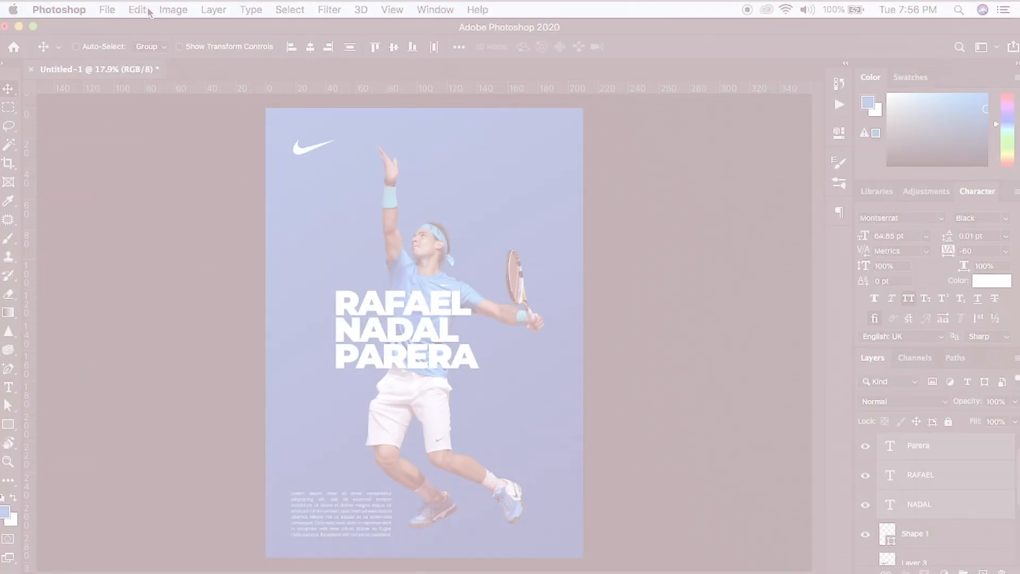
# Flip the RAFAEL, NADAL and Parera text horizontally with Free Transform and flip it back again
pyautogui.click(149, 11)
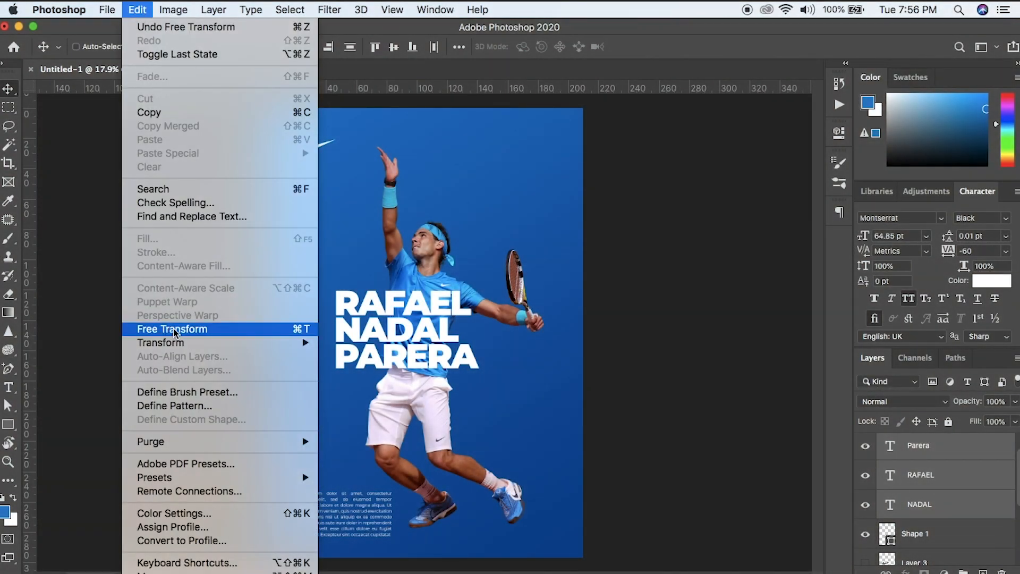
pyautogui.moveTo(202, 346)
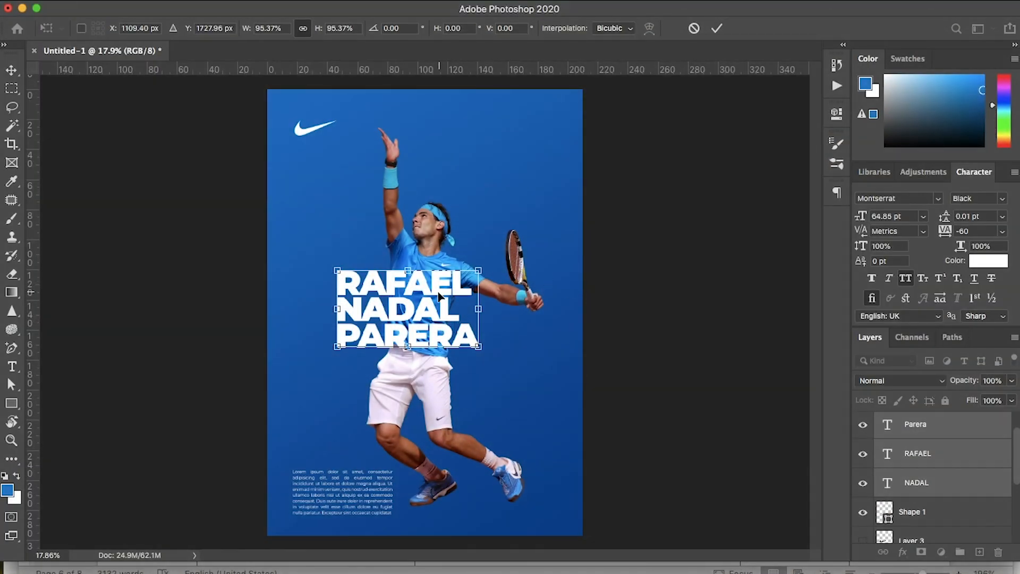
pyautogui.rightClick(436, 296)
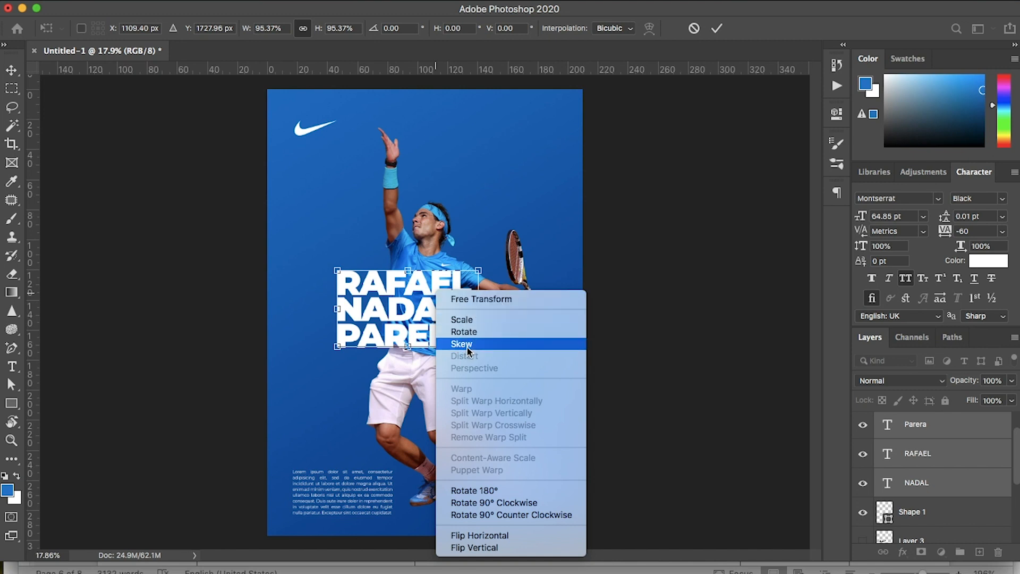
pyautogui.click(484, 536)
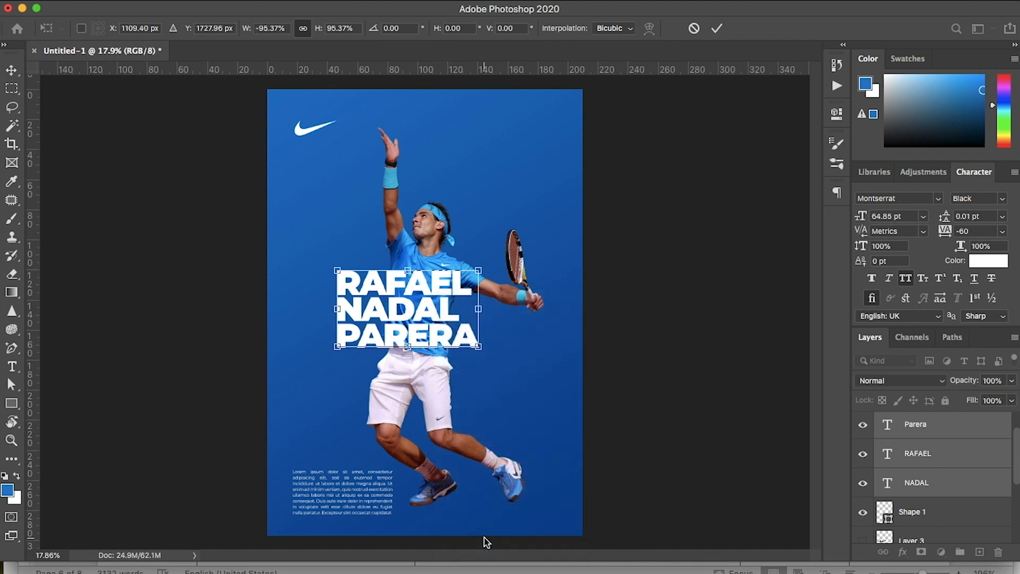
pyautogui.rightClick(485, 540)
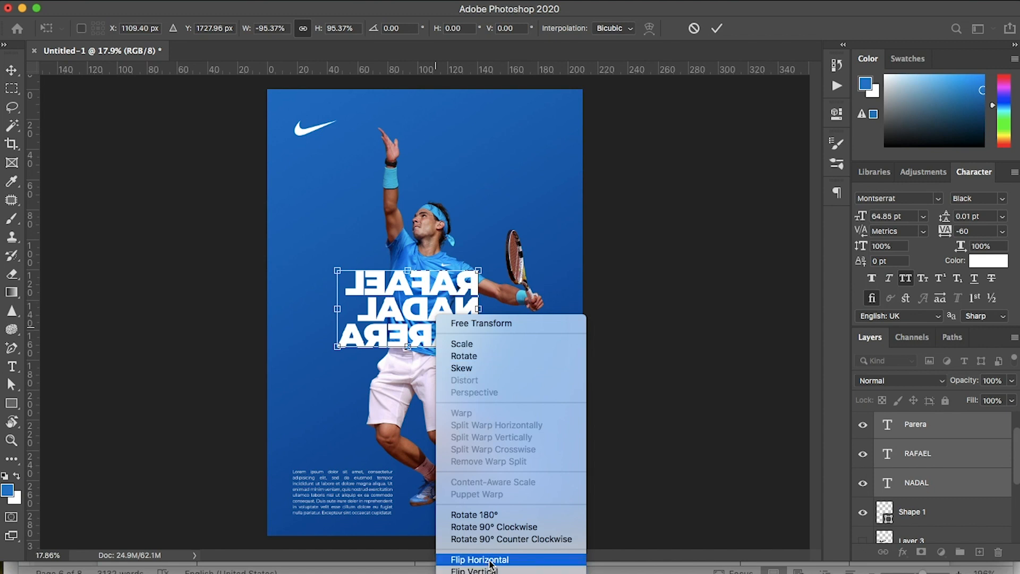
pyautogui.click(489, 560)
# Try skewing the three name lines from their upper edge and rotating them with Free Transform
pyautogui.press('super+t')
pyautogui.rightClick(412, 298)
pyautogui.click(449, 351)
pyautogui.moveTo(407, 271)
pyautogui.mouseDown()
pyautogui.moveTo(421, 272)
pyautogui.moveTo(380, 279)
pyautogui.moveTo(416, 282)
pyautogui.mouseUp()
pyautogui.rightClick(439, 295)
pyautogui.click(473, 333)
pyautogui.moveTo(492, 353); pyautogui.dragTo(443, 253)
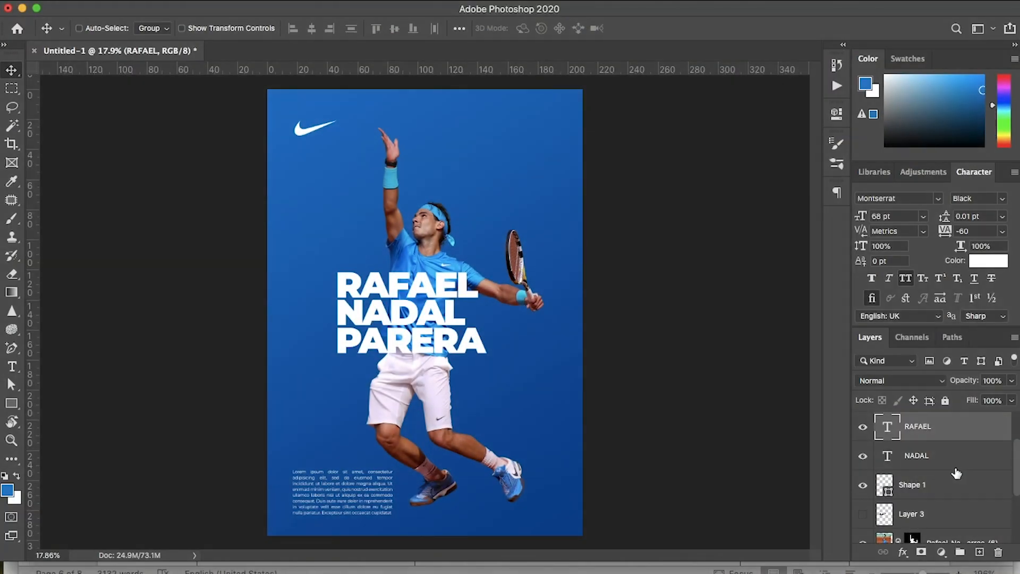
# Select the NADAL, RAFAEL and Parera layers together and try scaling them from the lower-right corner with Free Transform
pyautogui.click(931, 453)
pyautogui.scroll(1, 932, 457)
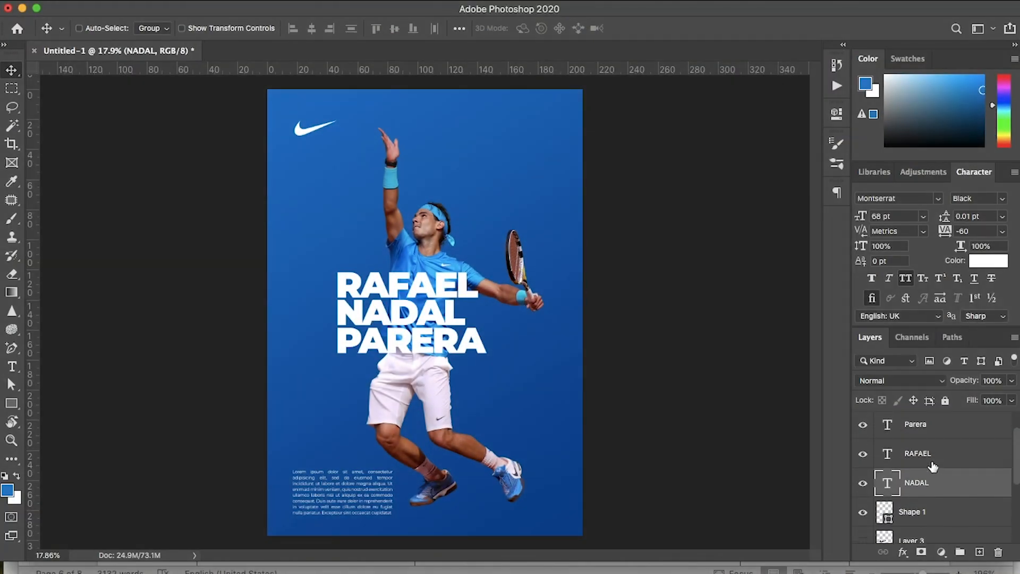
pyautogui.keyDown('shift'); pyautogui.click(927, 435); pyautogui.keyUp('shift')
pyautogui.press('super+t')
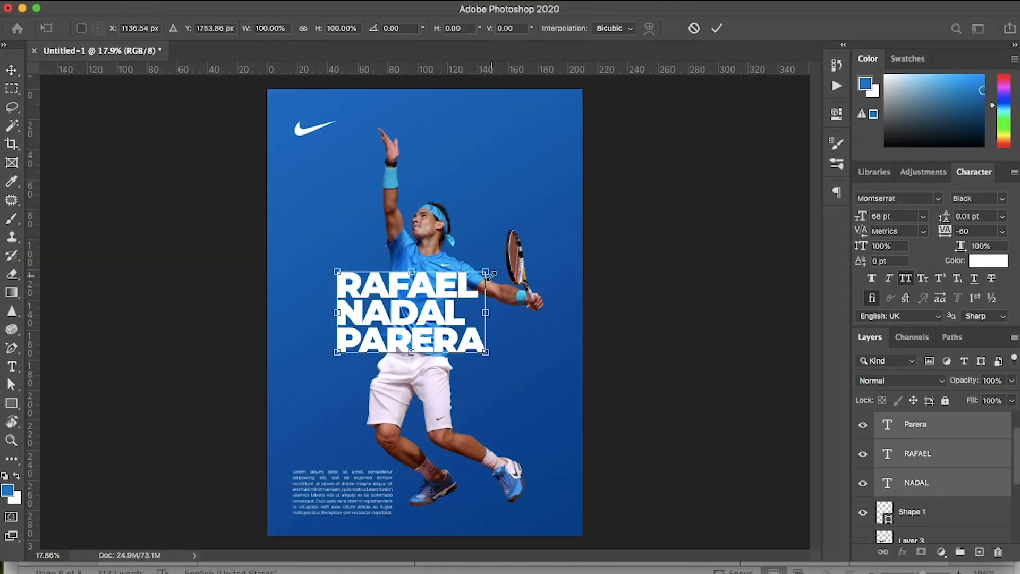
pyautogui.moveTo(431, 312); pyautogui.dragTo(493, 276)
pyautogui.moveTo(488, 351); pyautogui.dragTo(452, 335)
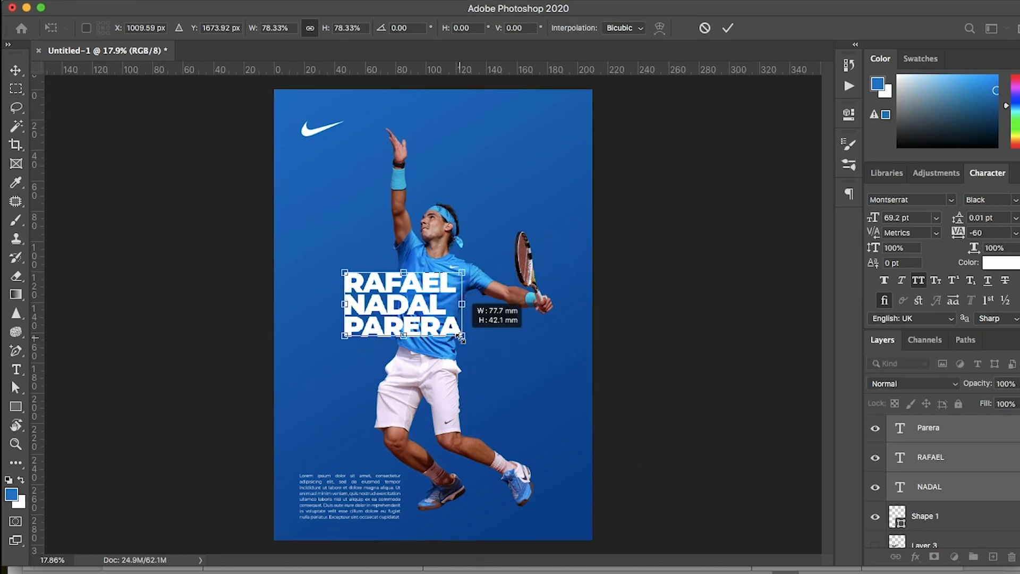
pyautogui.moveTo(461, 335); pyautogui.dragTo(524, 337)
pyautogui.press('super+z')
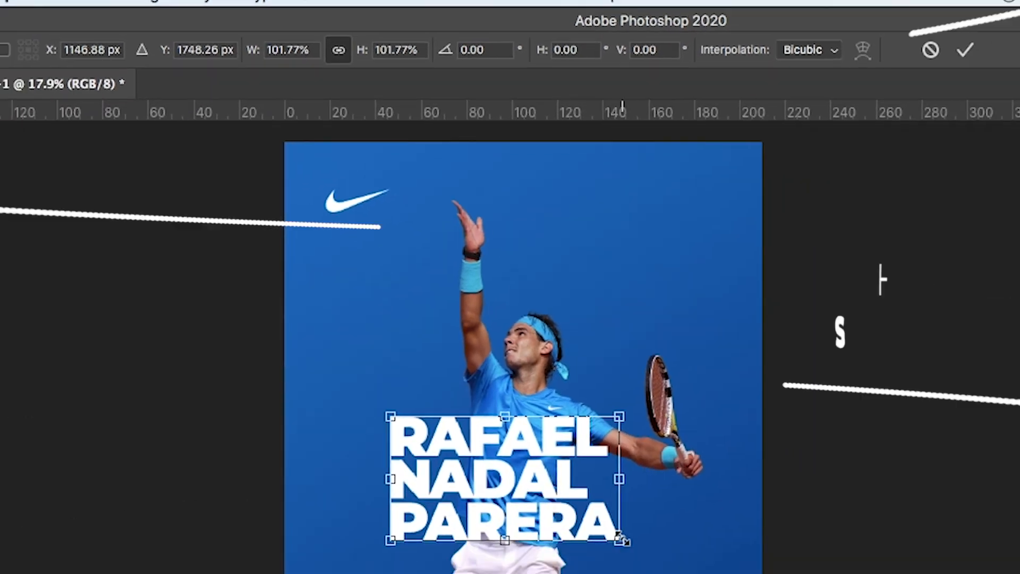
pyautogui.moveTo(503, 357); pyautogui.dragTo(462, 326)
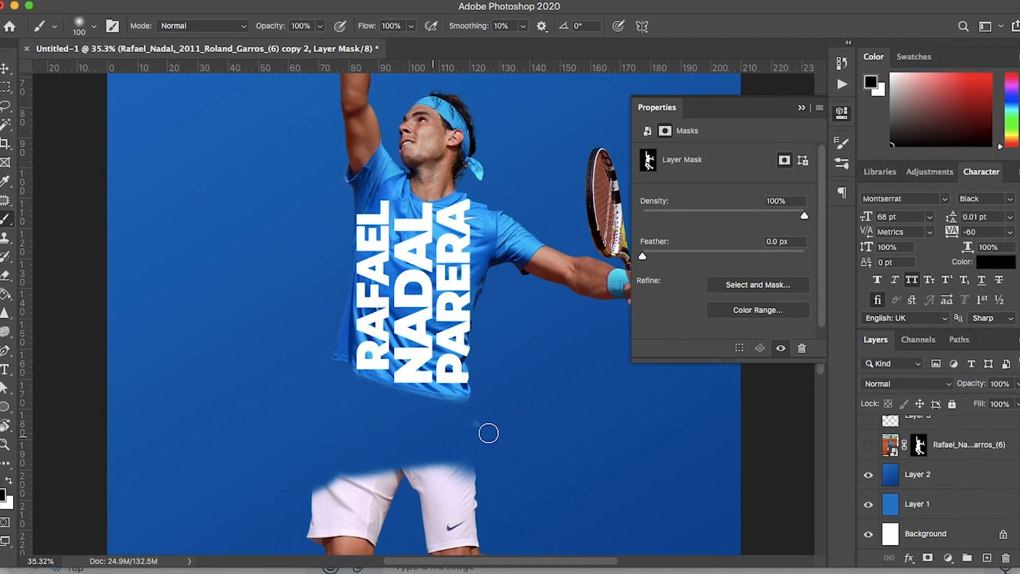
# Enlarge the brush to 400 px and paint out the player's shorts and legs on the second photo copy's layer mask
pyautogui.scroll(3, 482, 491)
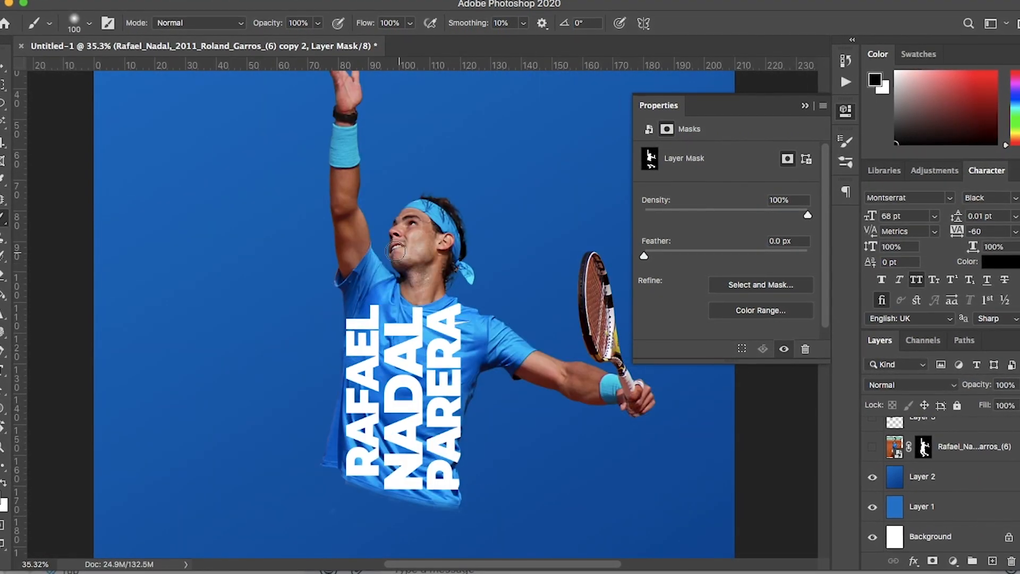
pyautogui.scroll(-3, 425, 324)
pyautogui.press(']')
pyautogui.press(']')
pyautogui.press(']')
pyautogui.press(']')
pyautogui.press(']')
pyautogui.press(']')
pyautogui.press(']')
pyautogui.press(']')
pyautogui.press(']')
pyautogui.press(']')
pyautogui.scroll(-4, 396, 307)
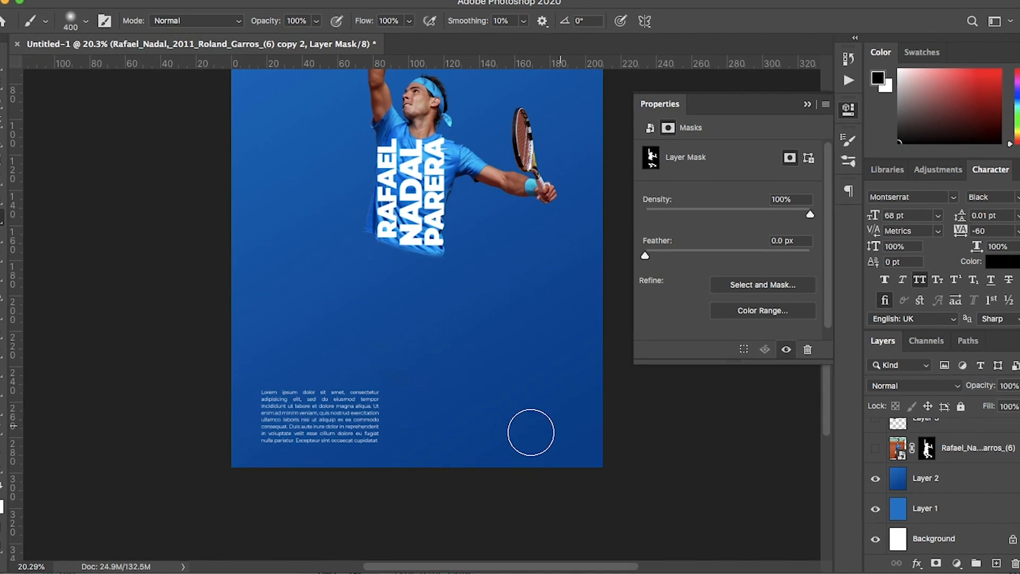
# Turn on the visibility of the hidden original player photo layer above Layer 2
pyautogui.scroll(4, 530, 432)
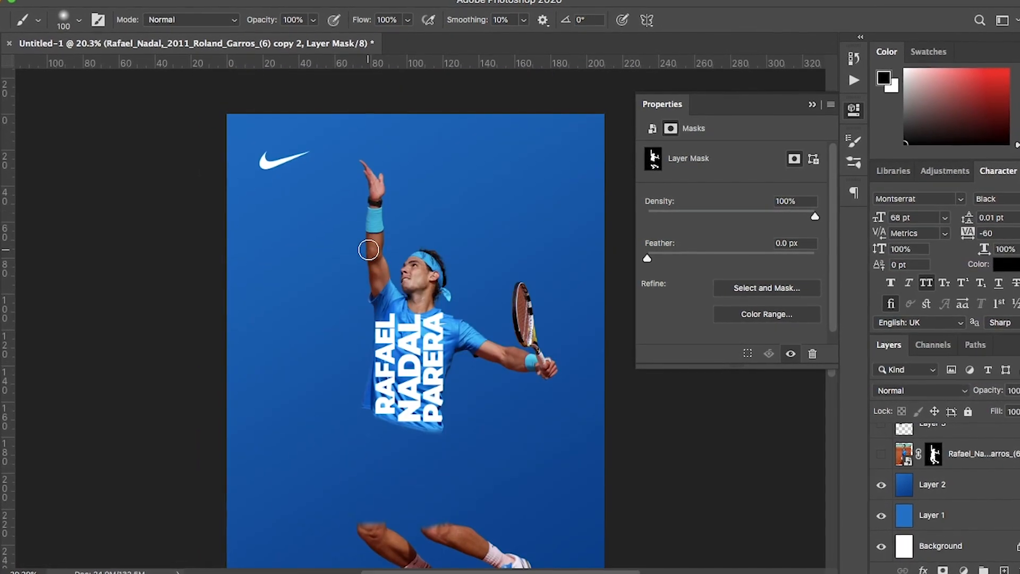
pyautogui.scroll(3, 406, 329)
pyautogui.scroll(-4, 446, 520)
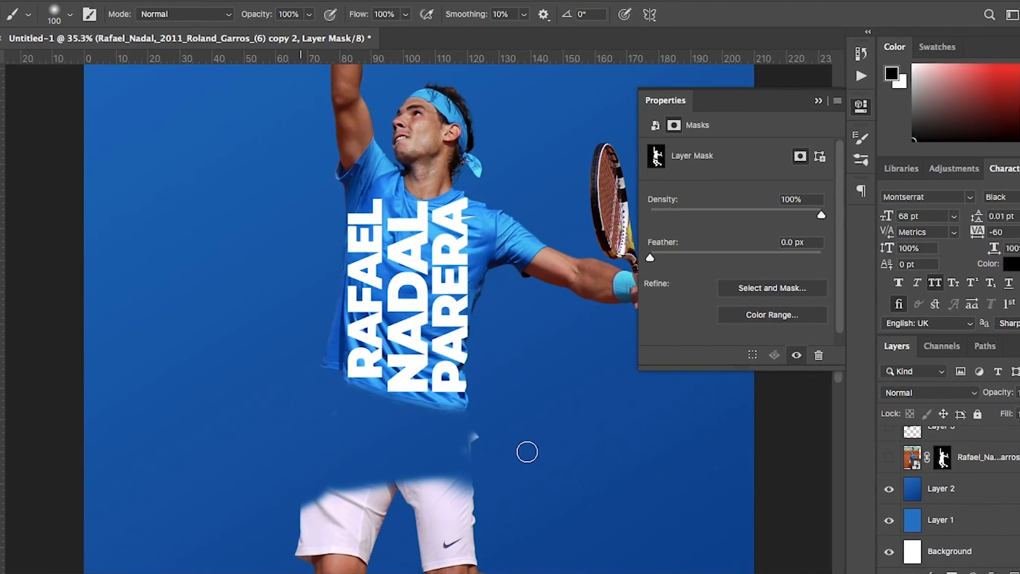
pyautogui.click(893, 460)
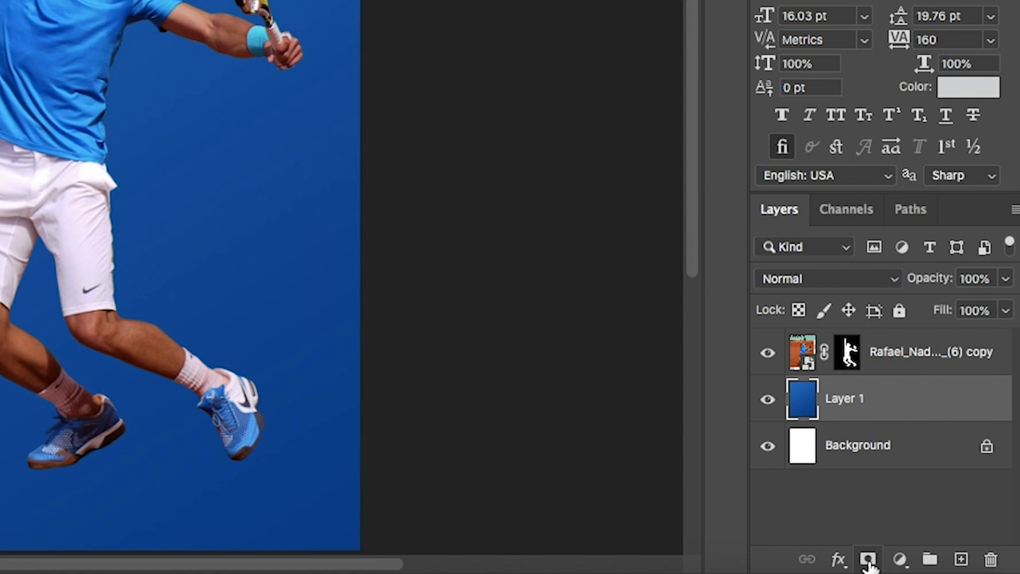
# Add a layer mask to the blue gradient Layer 1
pyautogui.click(867, 560)
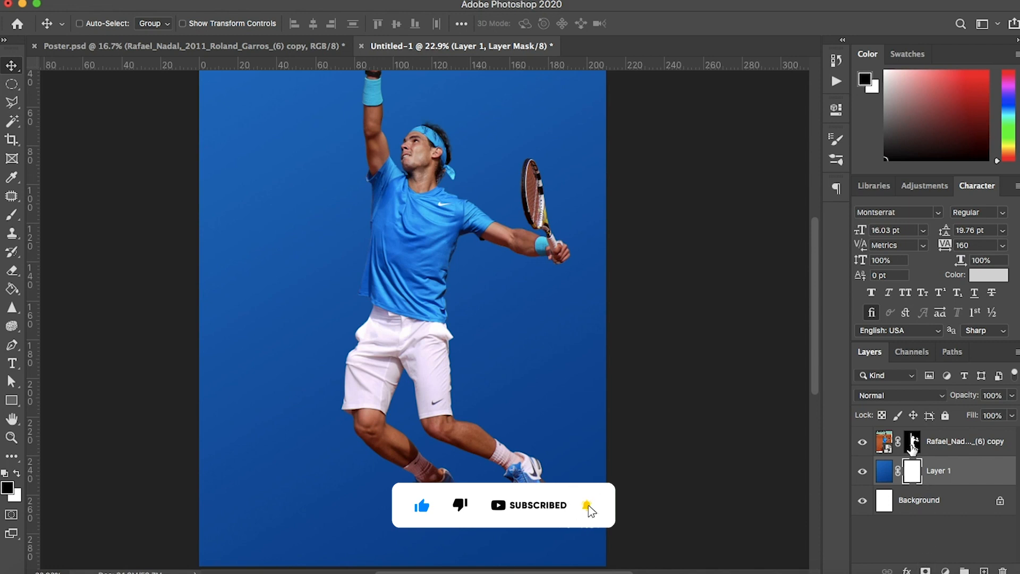
# Hide most of the player's shirt by painting black on the photo copy's layer mask with a soft 200 px brush
pyautogui.click(913, 448)
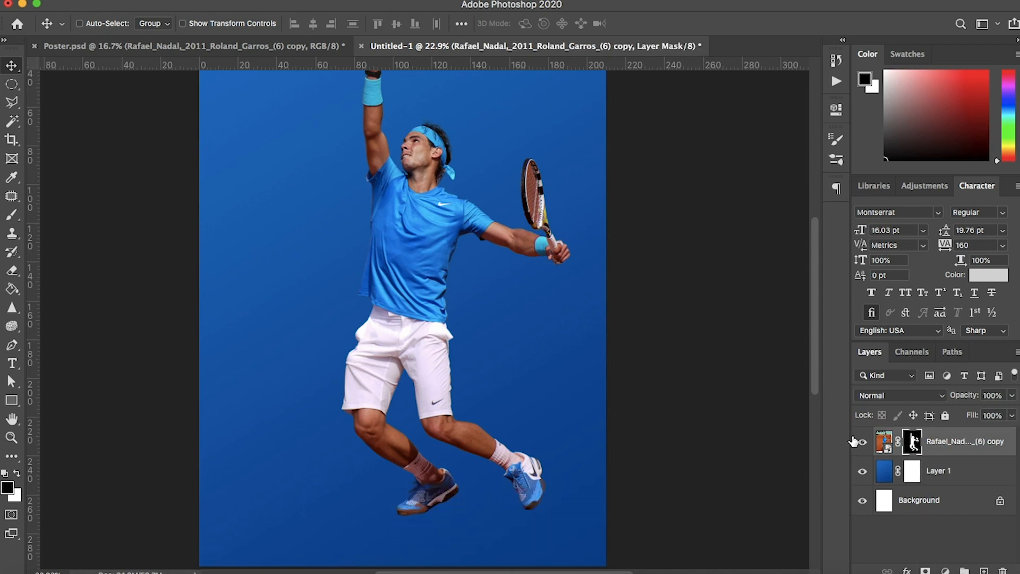
pyautogui.click(11, 215)
pyautogui.click(68, 215)
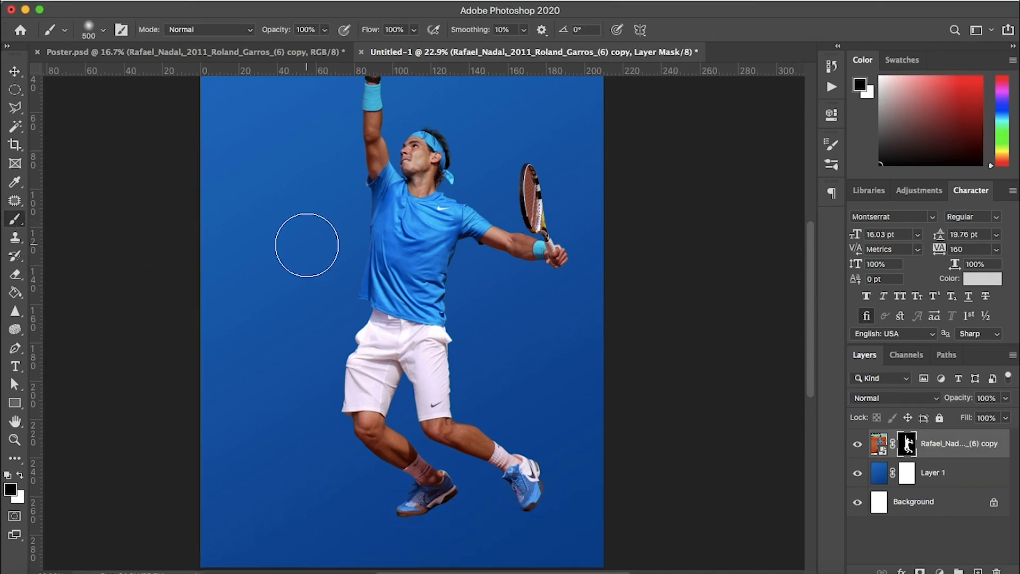
pyautogui.click(10, 488)
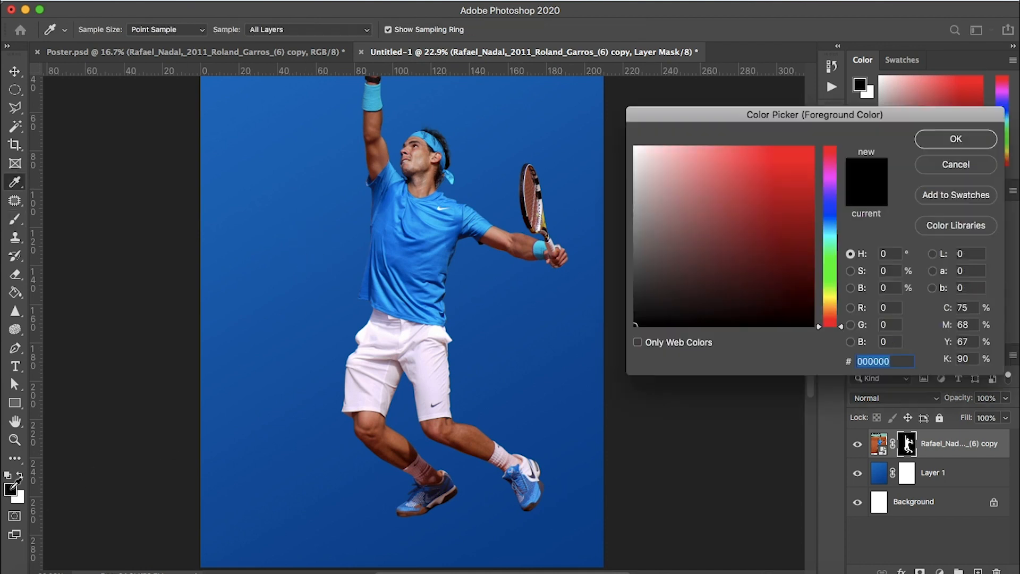
pyautogui.click(959, 140)
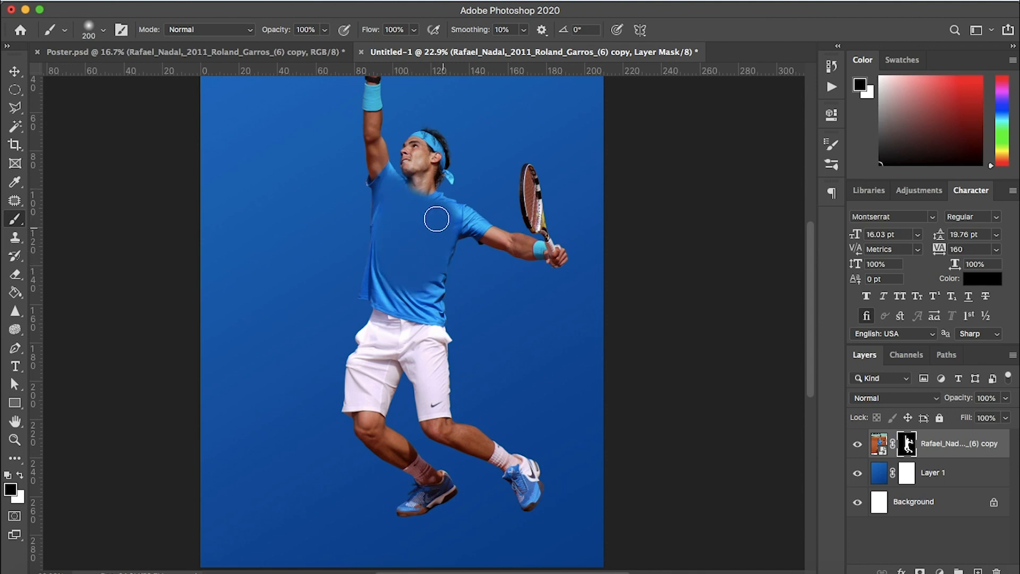
pyautogui.moveTo(451, 218); pyautogui.dragTo(469, 224)
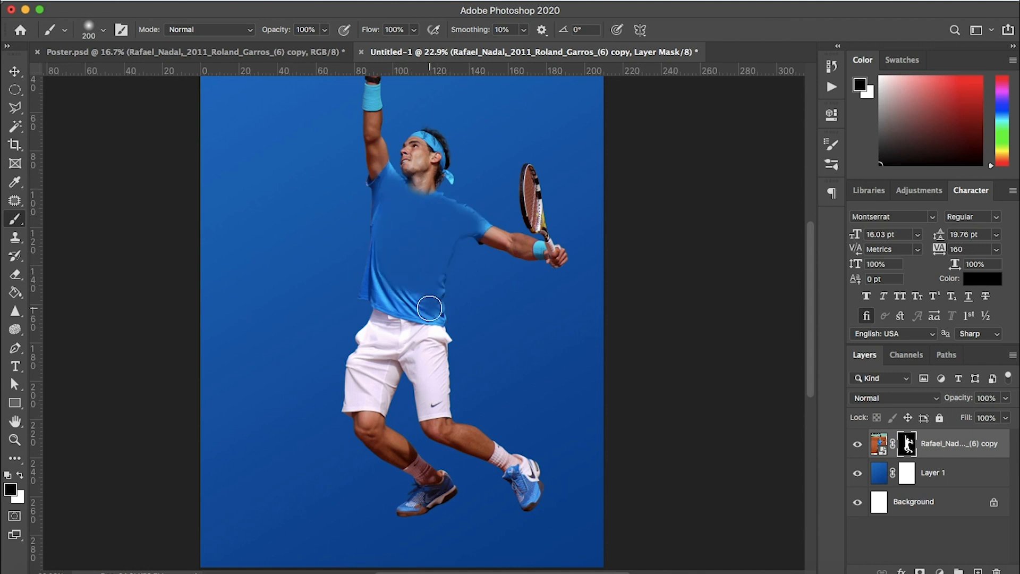
pyautogui.moveTo(387, 282)
pyautogui.mouseDown()
pyautogui.moveTo(393, 254)
pyautogui.moveTo(372, 291)
pyautogui.moveTo(431, 310)
pyautogui.moveTo(435, 271)
pyautogui.mouseUp()
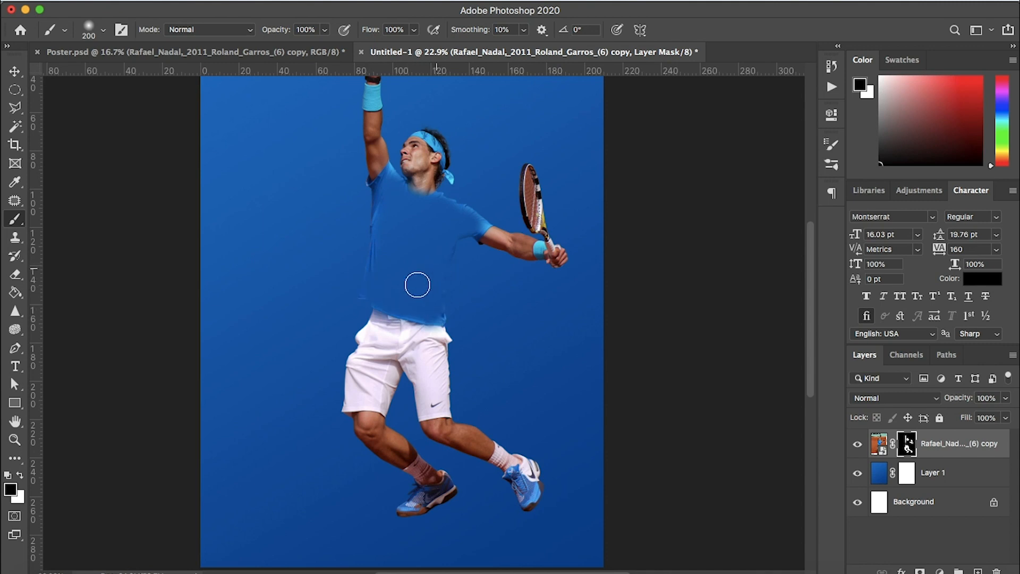
# Switch the brush colour to white and paint the shirt back in on the photo copy's layer mask
pyautogui.click(19, 474)
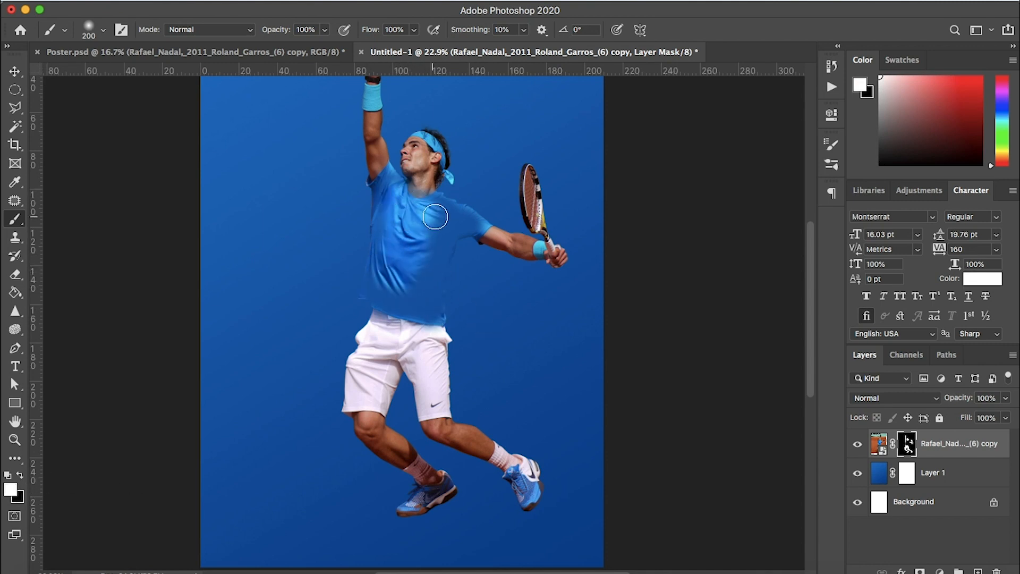
pyautogui.moveTo(435, 271)
pyautogui.mouseDown()
pyautogui.moveTo(426, 293)
pyautogui.moveTo(380, 277)
pyautogui.mouseUp()
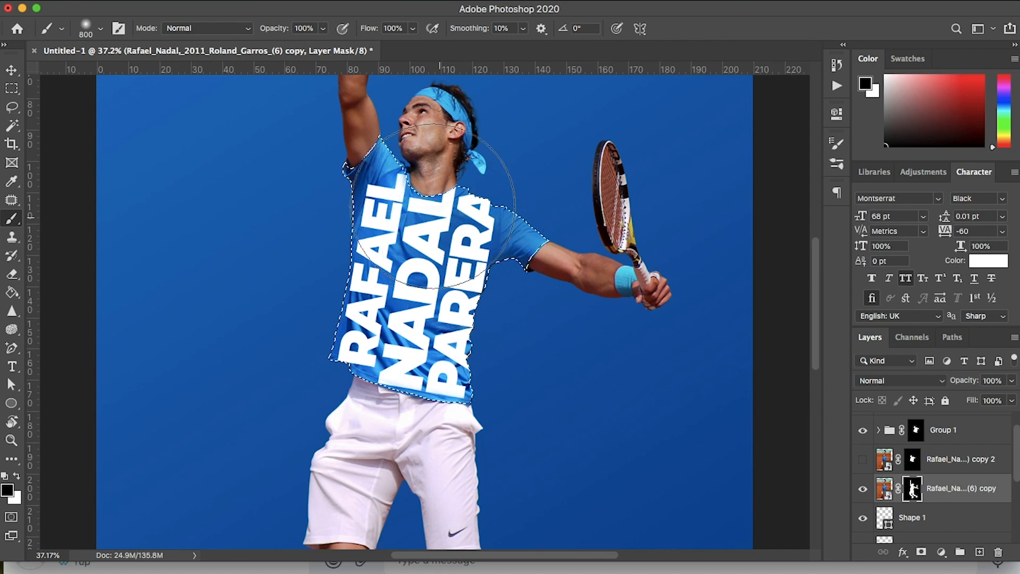
# Paint black with an 800 px brush across the selected shirt area on the photo copy's layer mask to hide the shirt behind the name
pyautogui.moveTo(370, 342); pyautogui.dragTo(481, 275)
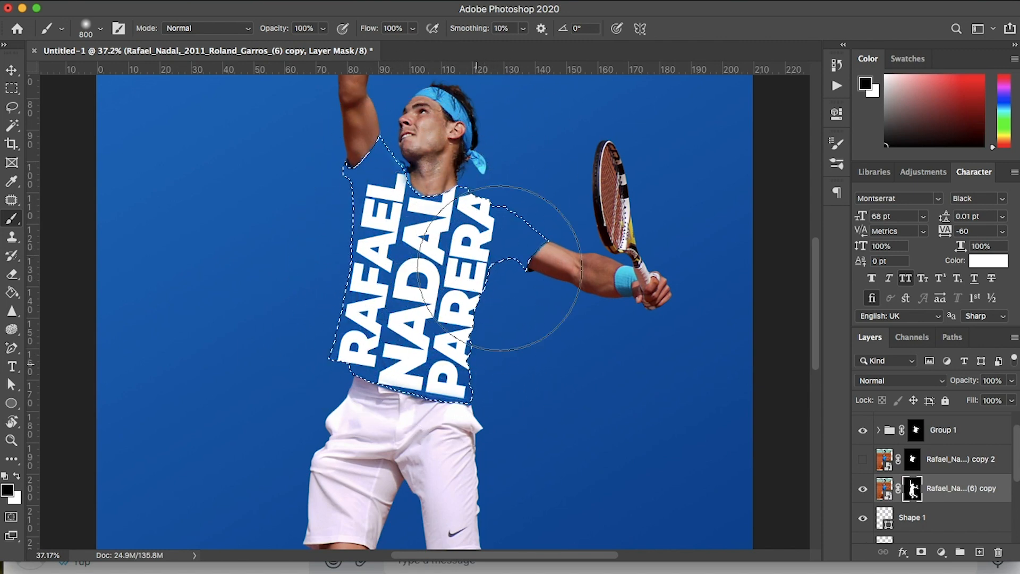
# Add the two-line white text "CLIPPING MASK" on the blue gradient background
pyautogui.press('super+minus')
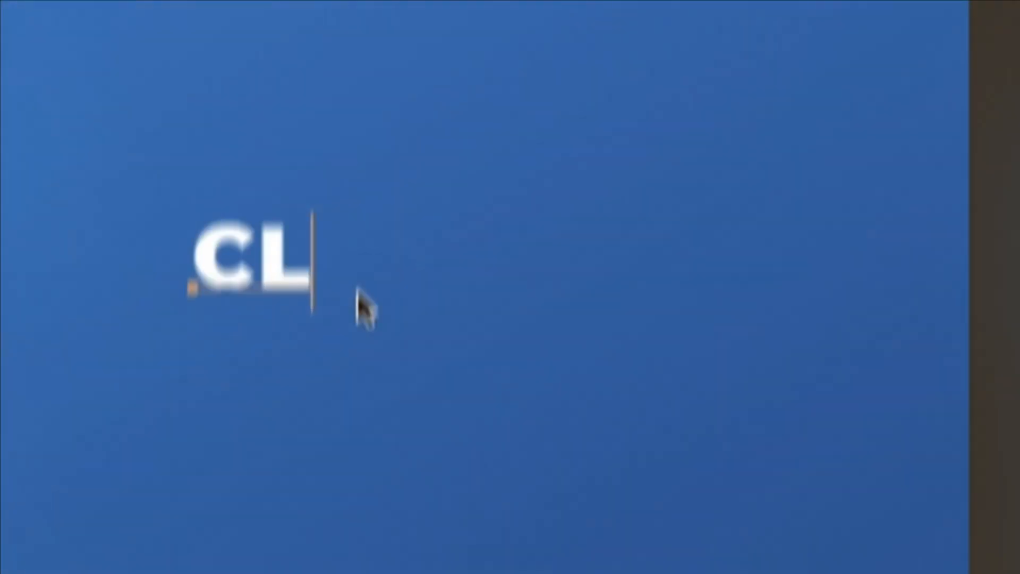
pyautogui.write('IPPING')
pyautogui.press('Return')
pyautogui.write('MASK')
pyautogui.press('super+a')
pyautogui.press('super+Return')
# Rotate the CLIPPING MASK text 90°, enlarge it to about 200% and centre it on the page
pyautogui.press('super+t')
pyautogui.moveTo(486, 263); pyautogui.dragTo(457, 454)
pyautogui.moveTo(423, 377); pyautogui.dragTo(499, 429)
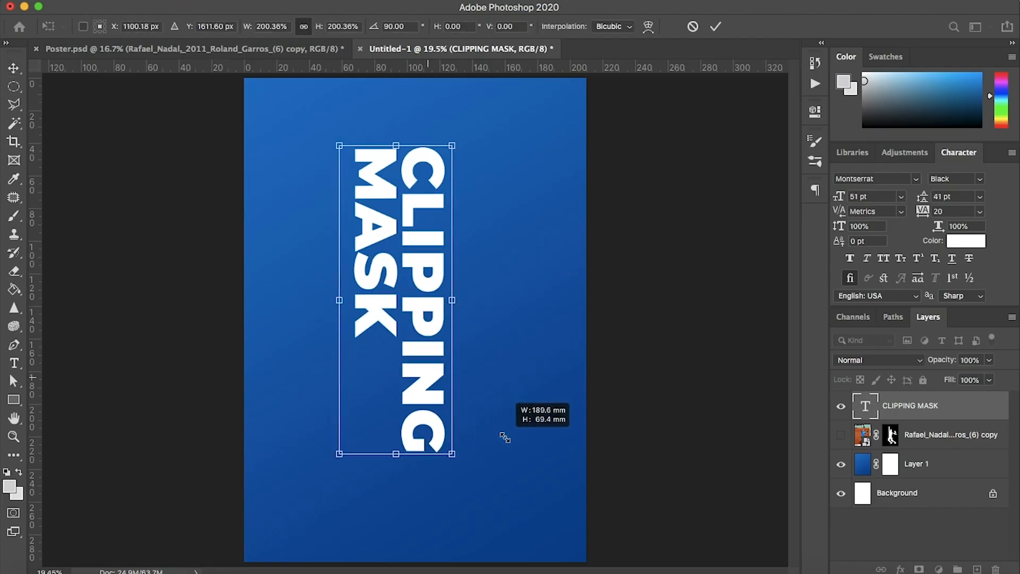
pyautogui.moveTo(400, 298); pyautogui.dragTo(420, 320)
pyautogui.press('Return')
# Show the player photo copy, place it above the CLIPPING MASK text and clip it to the text
pyautogui.click(840, 435)
pyautogui.moveTo(936, 435); pyautogui.dragTo(935, 403)
pyautogui.keyDown('alt'); pyautogui.click(924, 418); pyautogui.keyUp('alt')
pyautogui.moveTo(363, 340); pyautogui.dragTo(445, 370)
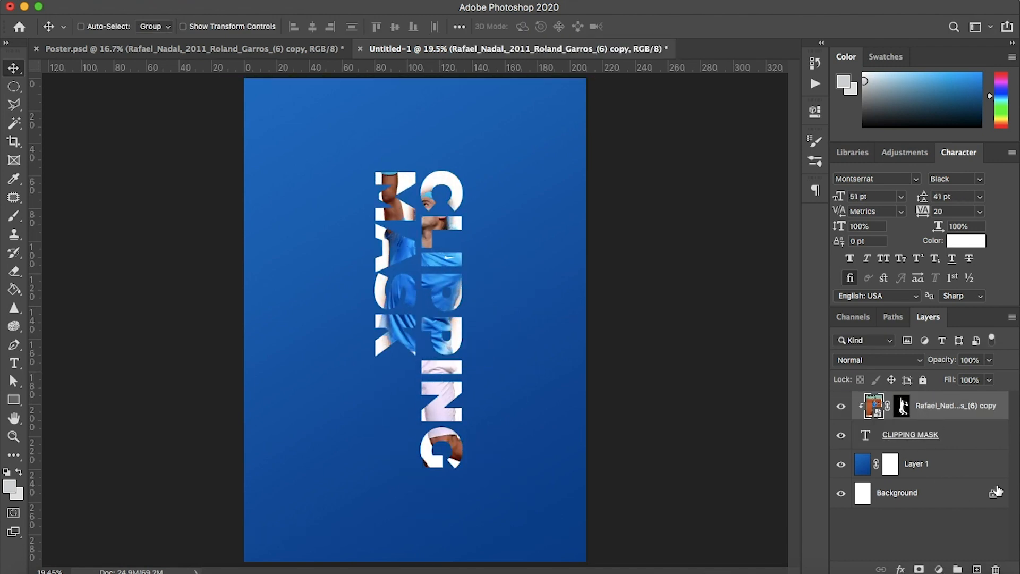
pyautogui.keyDown('alt'); pyautogui.click(948, 419); pyautogui.keyUp('alt')
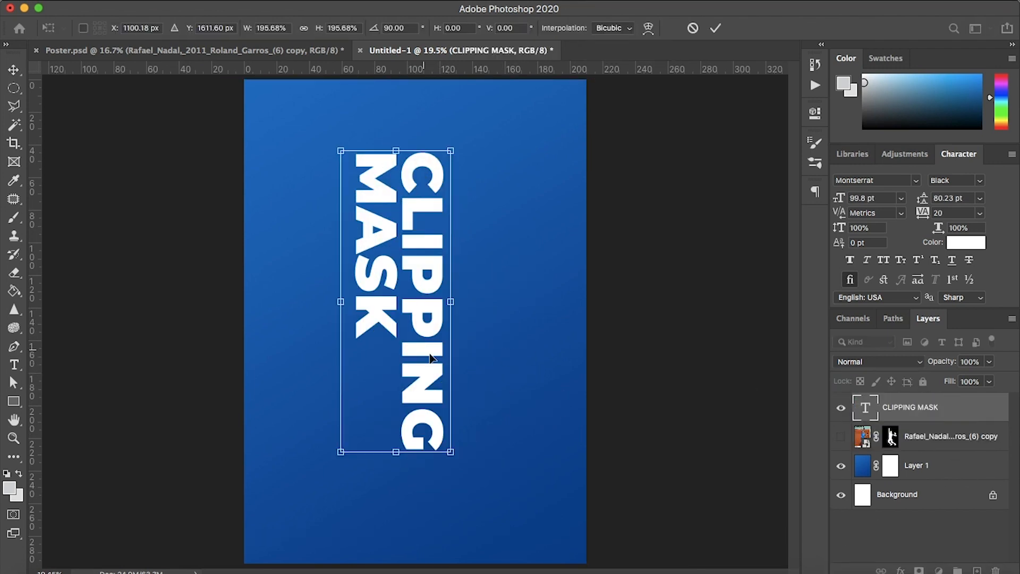
# Centre the 90° text on the page and clip the photo copy stacked above it to its letters
pyautogui.moveTo(425, 366); pyautogui.dragTo(445, 370)
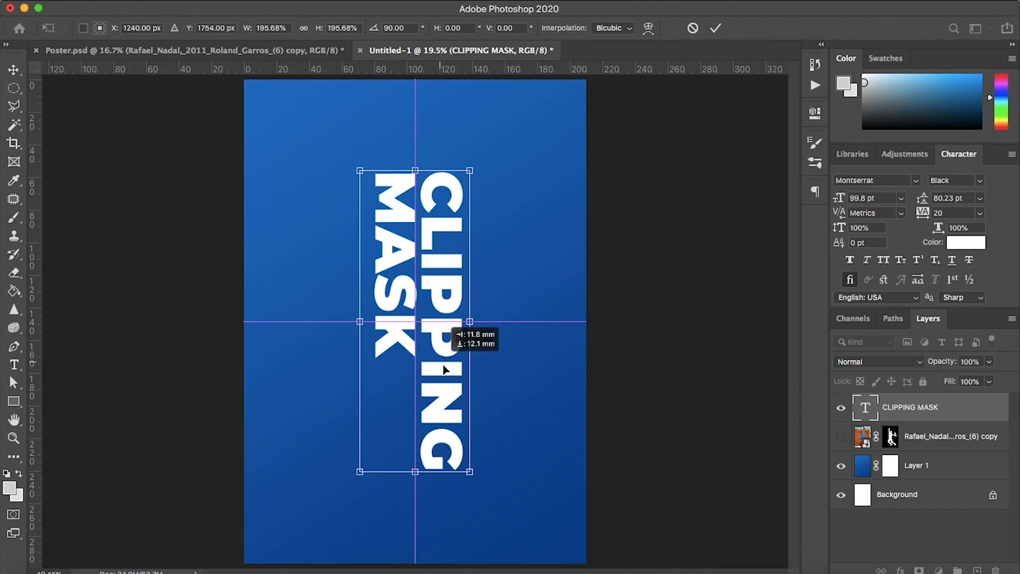
pyautogui.press('Return')
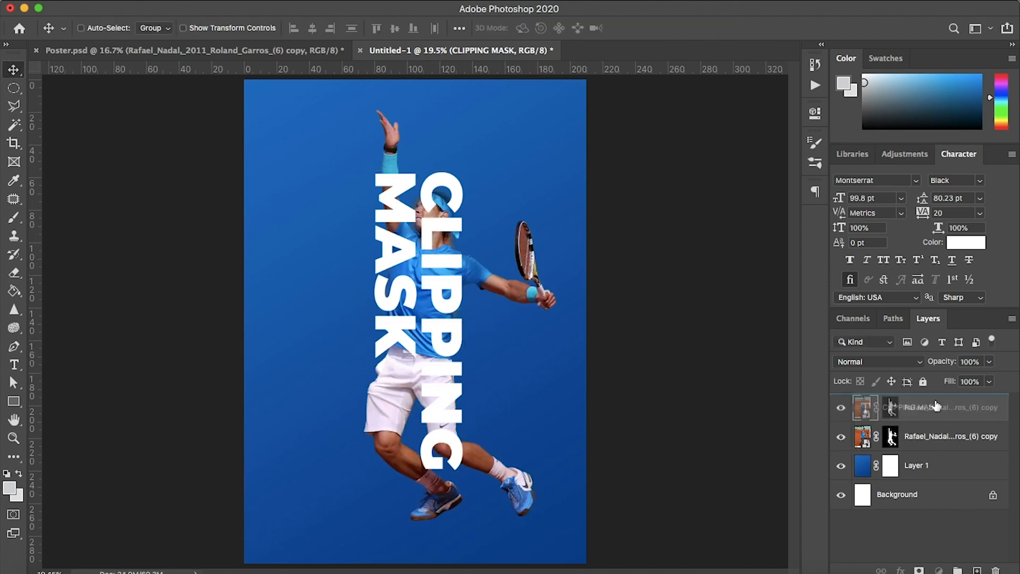
pyautogui.moveTo(935, 406); pyautogui.dragTo(937, 414)
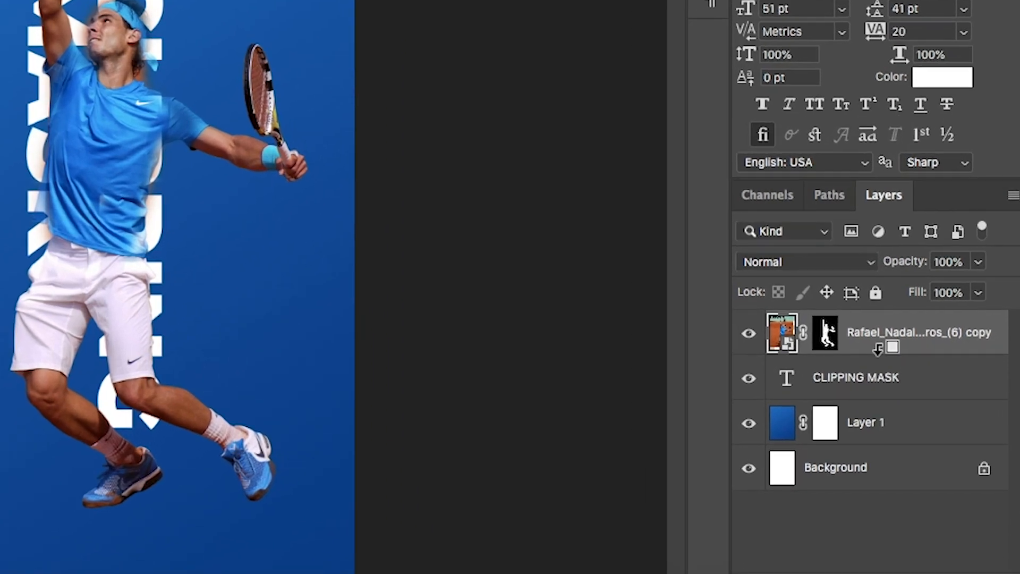
pyautogui.keyDown('alt'); pyautogui.click(877, 349); pyautogui.keyUp('alt')
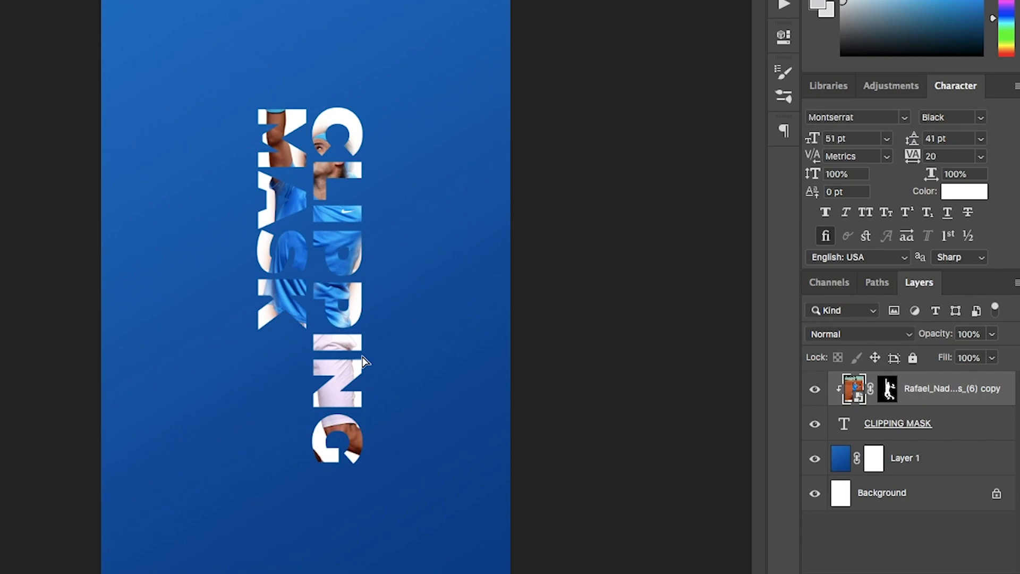
pyautogui.moveTo(113, 277); pyautogui.dragTo(124, 239)
pyautogui.moveTo(437, 354); pyautogui.dragTo(458, 365)
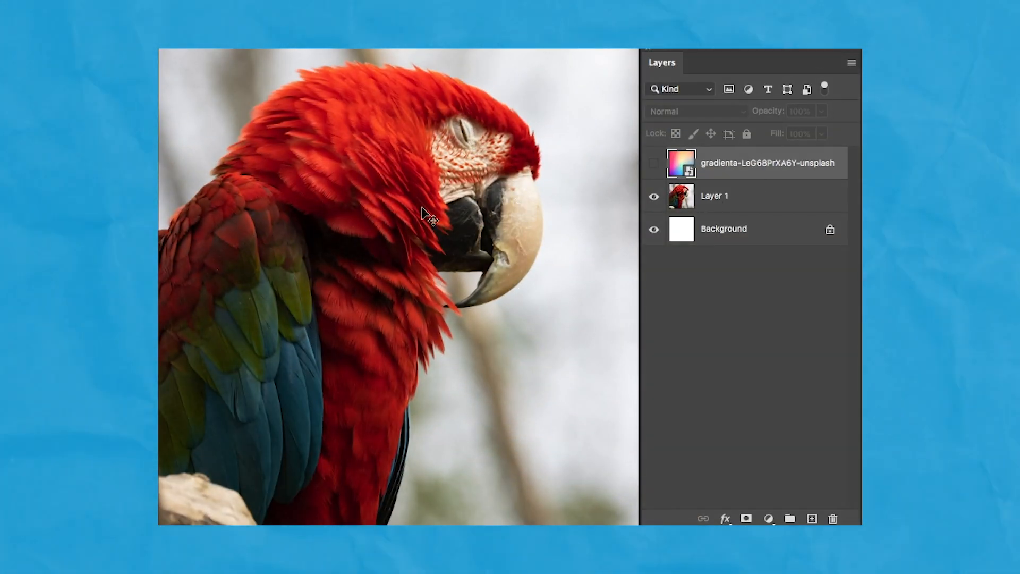
# Show the gradient layer over the parrot photo and set its blend mode to Exclusion
pyautogui.click(654, 163)
pyautogui.click(654, 163)
pyautogui.click(654, 198)
pyautogui.click(654, 198)
pyautogui.click(654, 164)
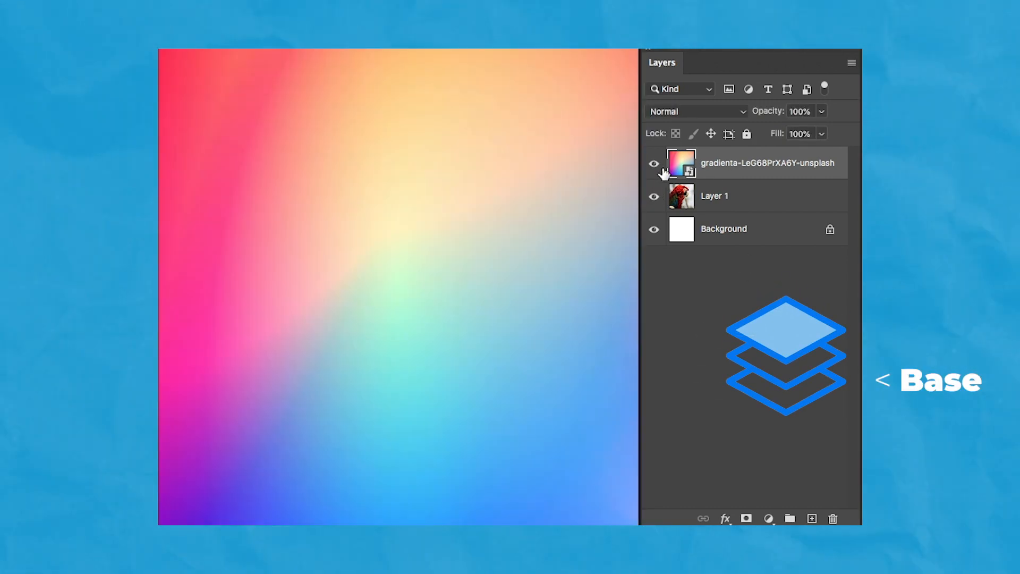
pyautogui.click(688, 112)
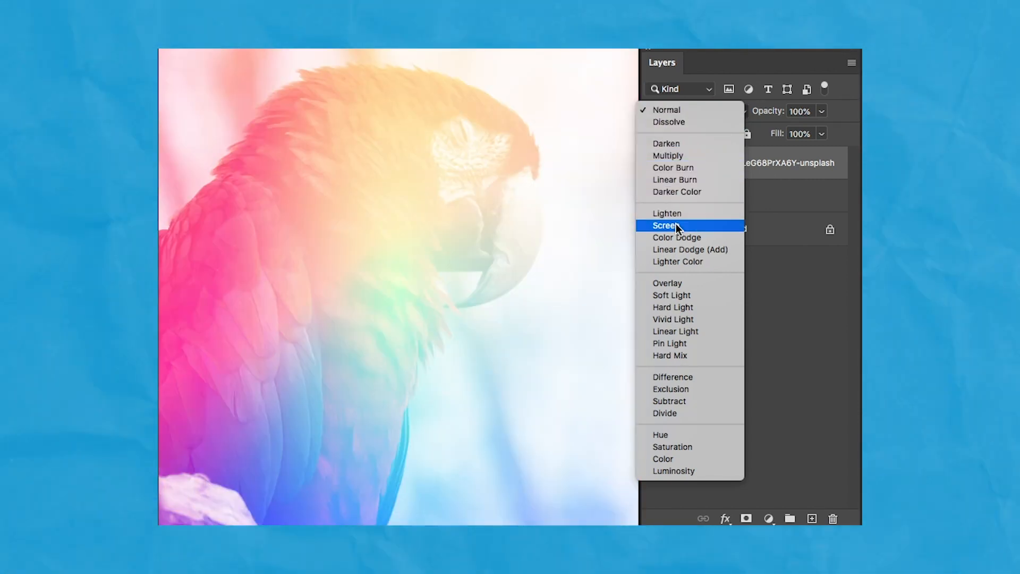
pyautogui.click(676, 225)
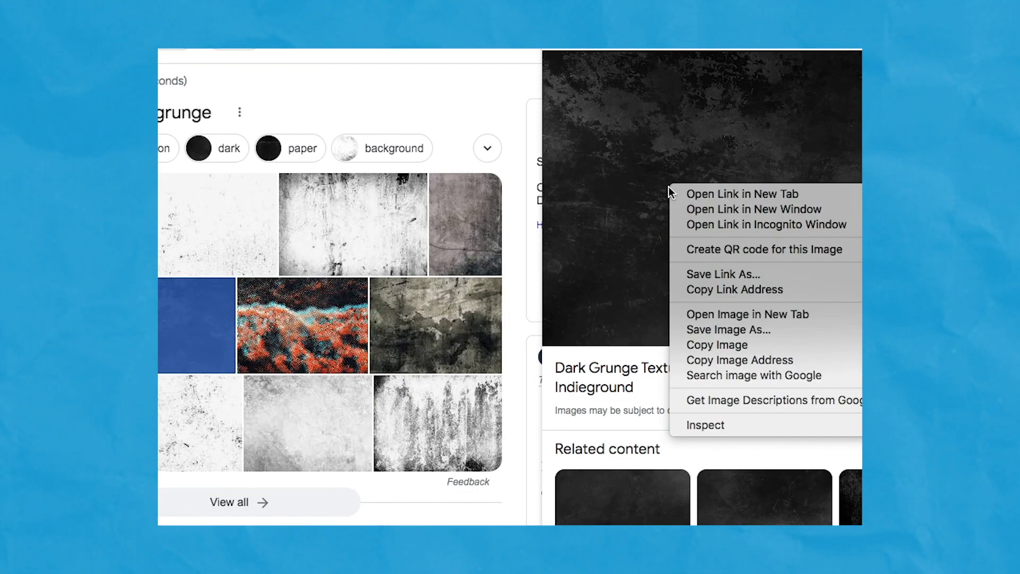
# Copy the dark grunge texture from the browser's image results and paste it above the gradient layer, enlarged to cover the canvas
pyautogui.click(717, 345)
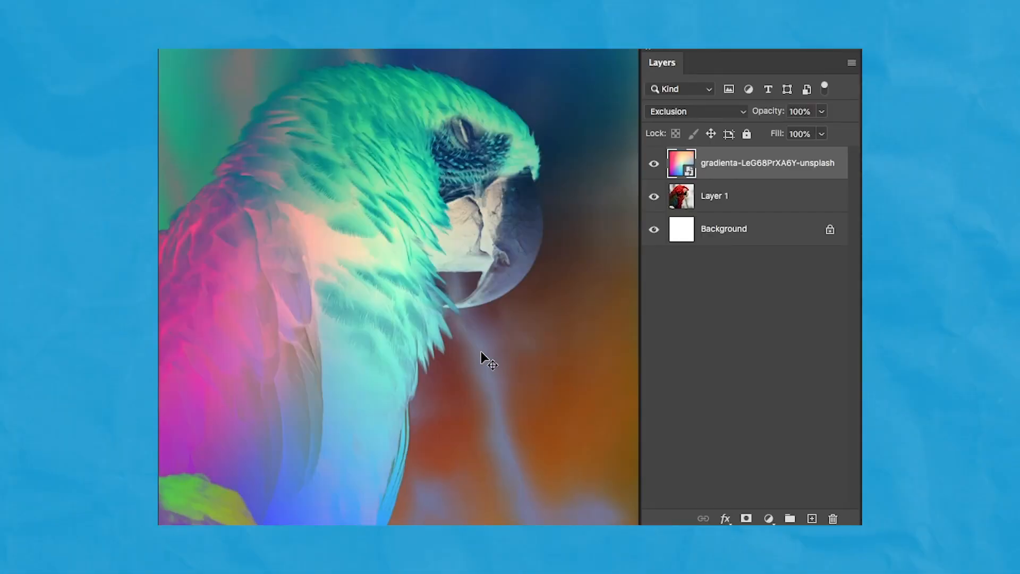
pyautogui.press('super+v')
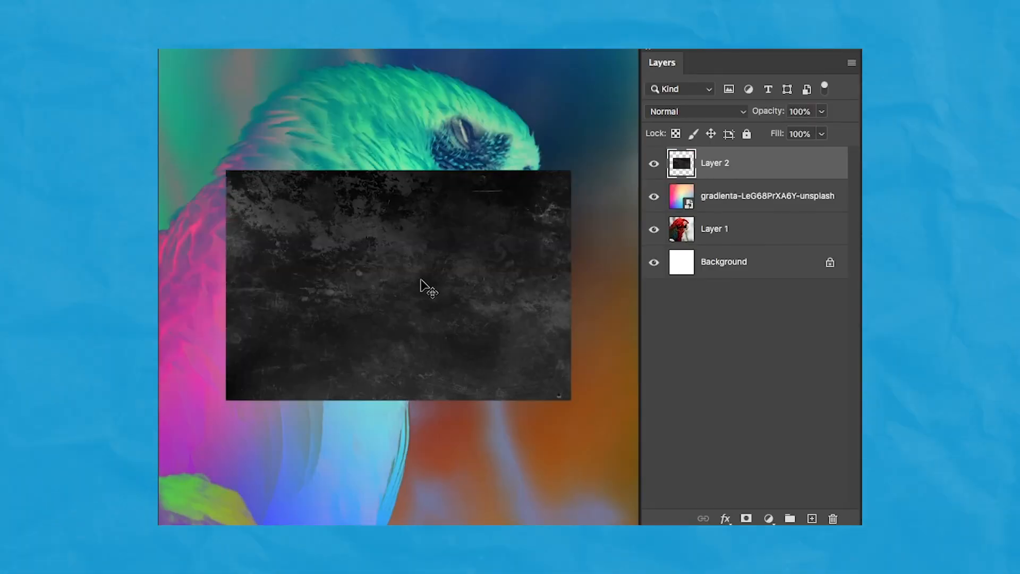
pyautogui.press('super+t')
pyautogui.moveTo(566, 400); pyautogui.dragTo(682, 551)
pyautogui.press('Return')
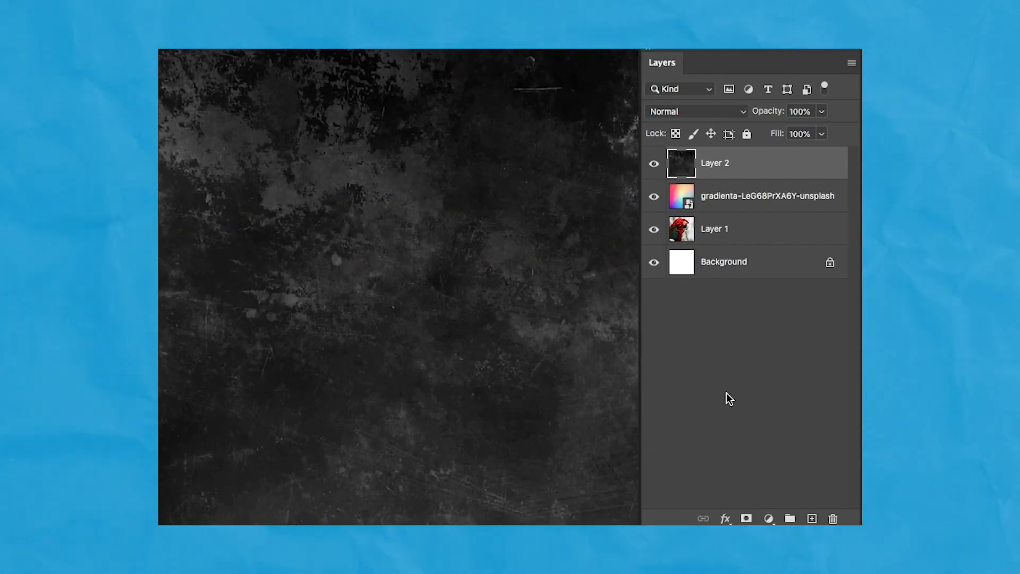
pyautogui.click(693, 111)
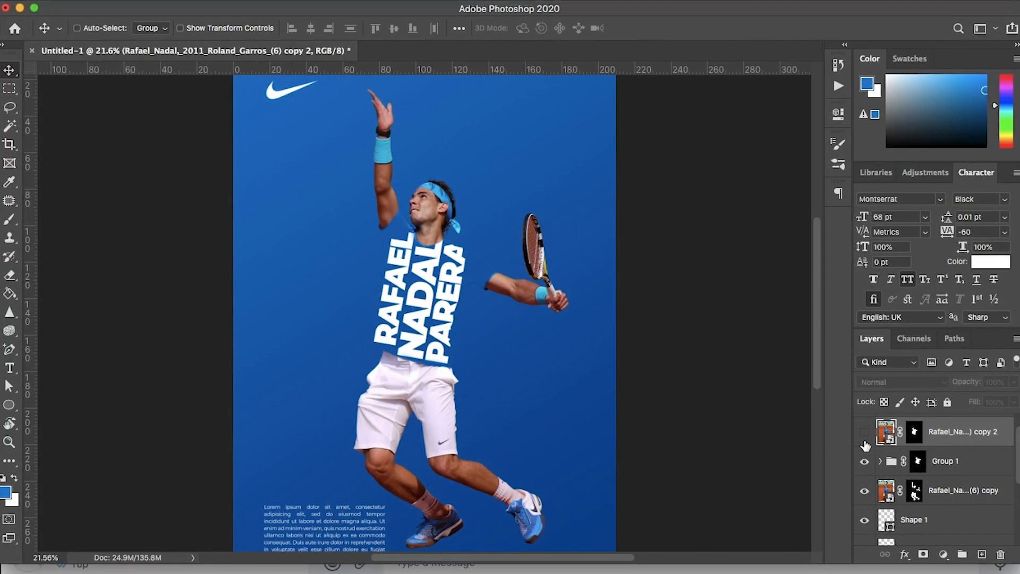
# Show the second shirt photo copy above Group 1 and clip it to the name text group
pyautogui.click(864, 433)
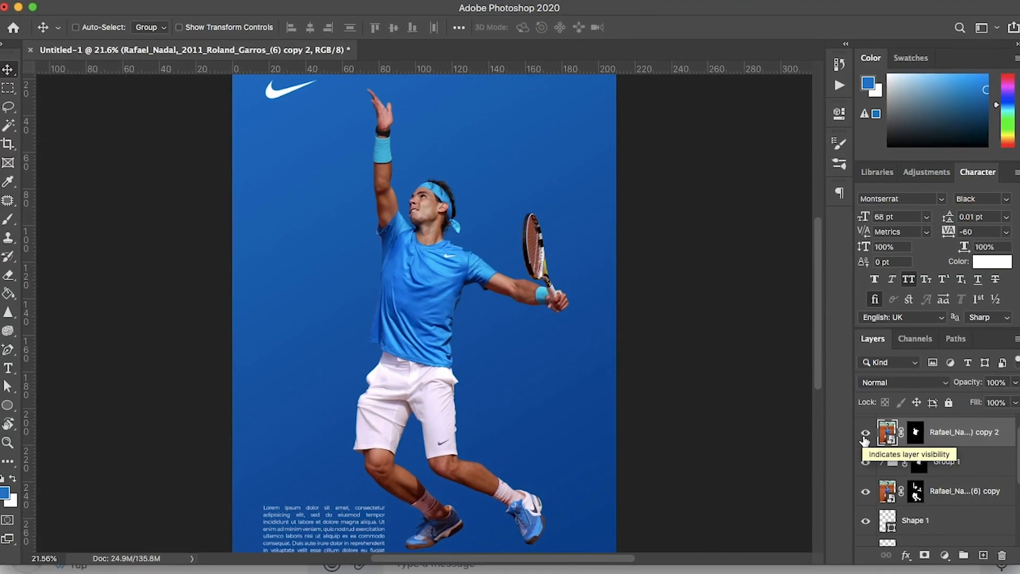
pyautogui.click(901, 381)
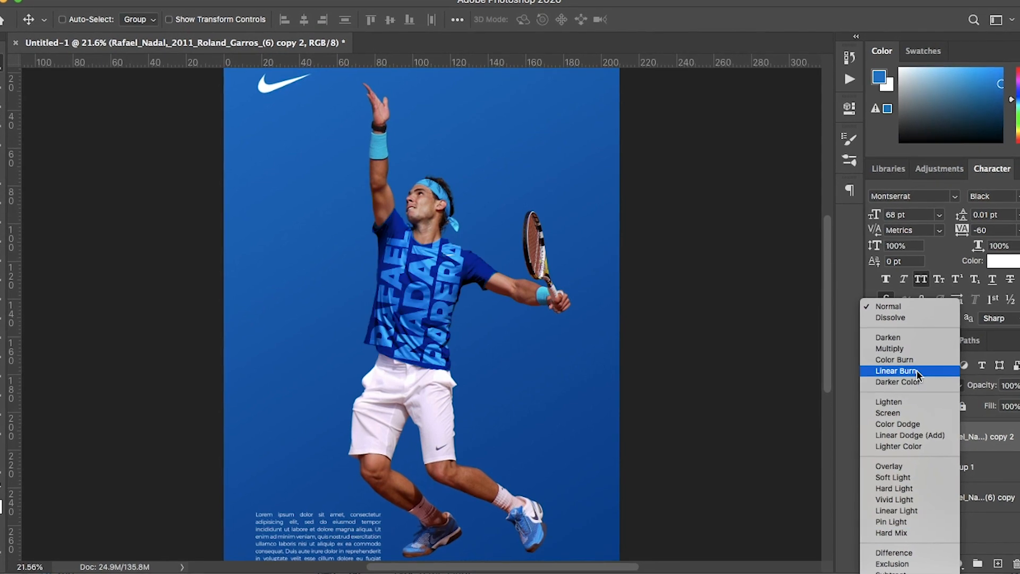
pyautogui.click(971, 460)
pyautogui.keyDown('alt'); pyautogui.click(974, 453); pyautogui.keyUp('alt')
# Set the clipped shirt photo's blend mode to Hard Light
pyautogui.scroll(5, 601, 319)
pyautogui.scroll(-2, 600, 318)
pyautogui.click(906, 385)
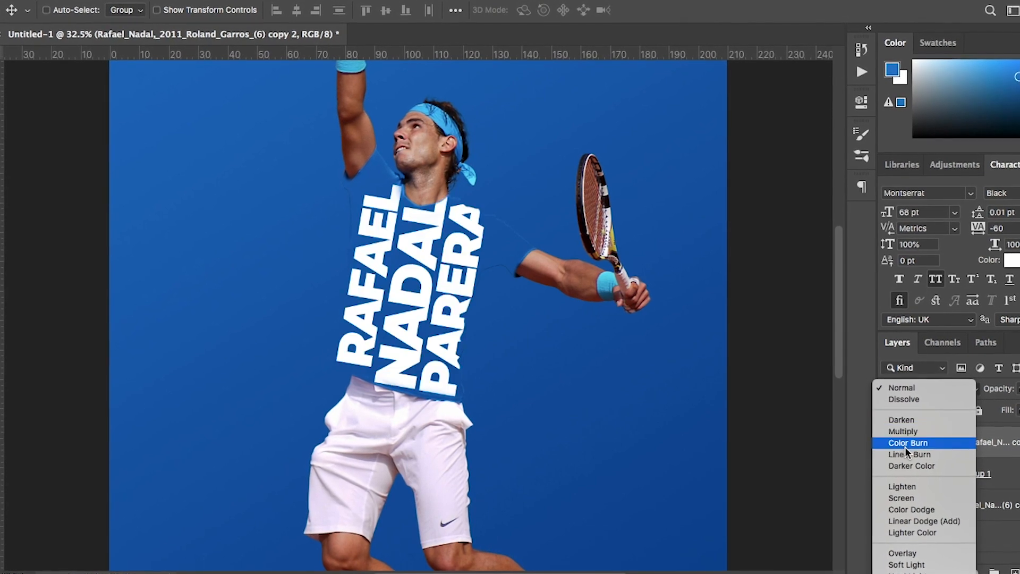
pyautogui.click(908, 573)
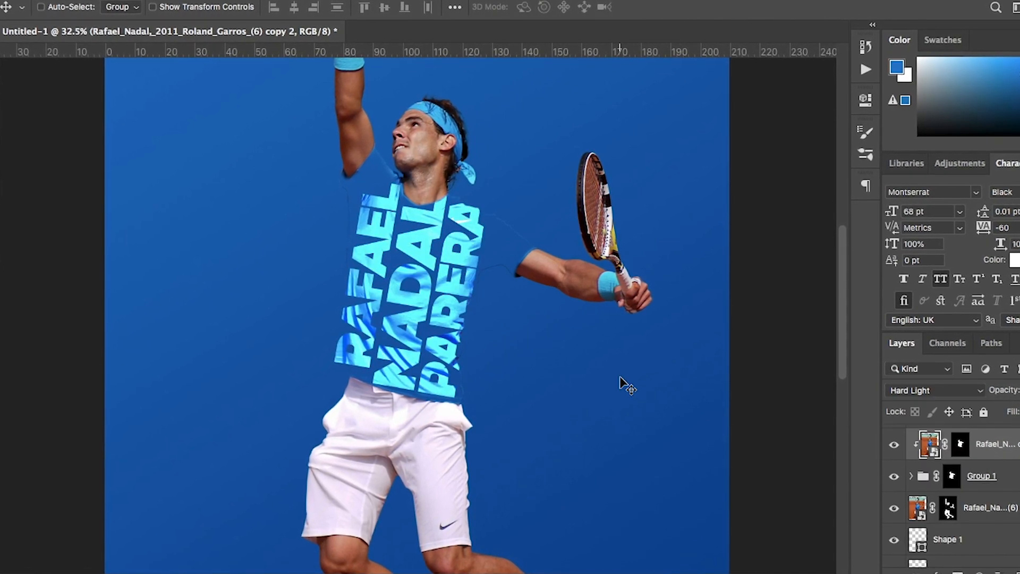
# Draw a rectangle about 257.6 × 10.5 mm above Layer 2 as a white court line, rotated about -21.8° and scaled to about 132%
pyautogui.scroll(-3, 626, 387)
pyautogui.scroll(2, 626, 387)
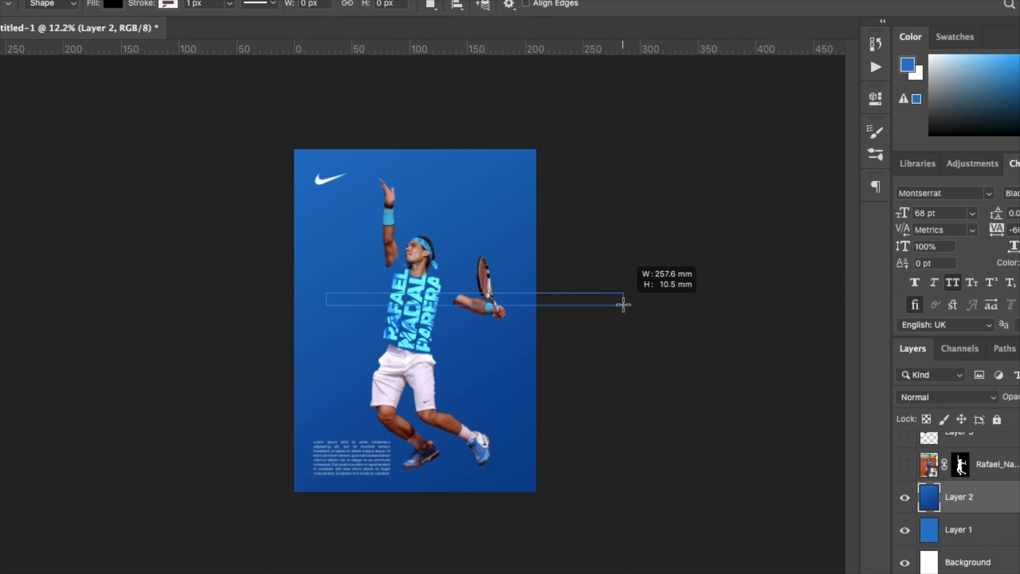
pyautogui.moveTo(623, 304); pyautogui.dragTo(623, 304)
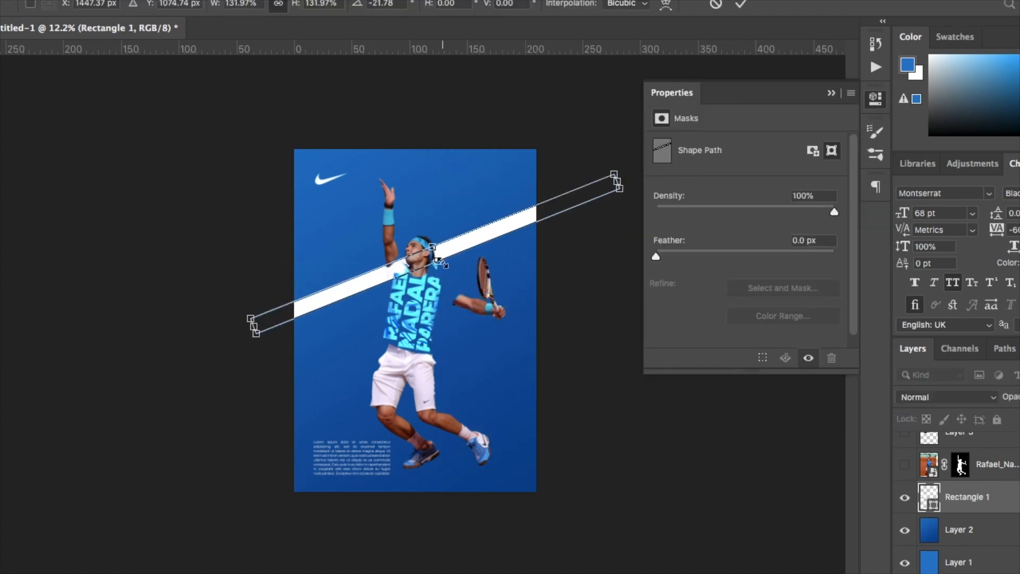
pyautogui.scroll(-2, 586, 399)
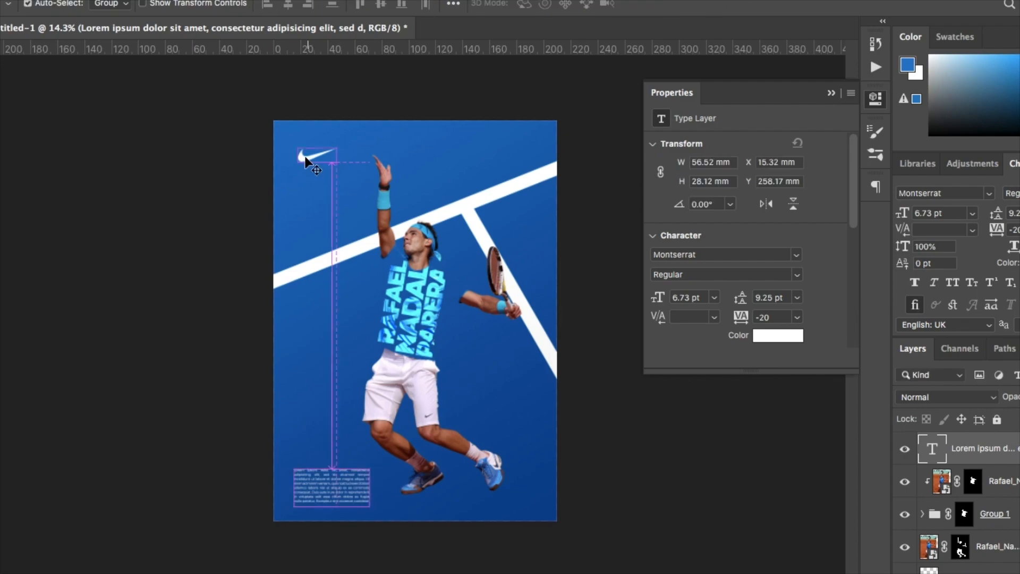
# Move the Nike logo to the poster's lower-right corner and shrink and position the tennis ball above the player's raised hand
pyautogui.moveTo(306, 162); pyautogui.dragTo(511, 505)
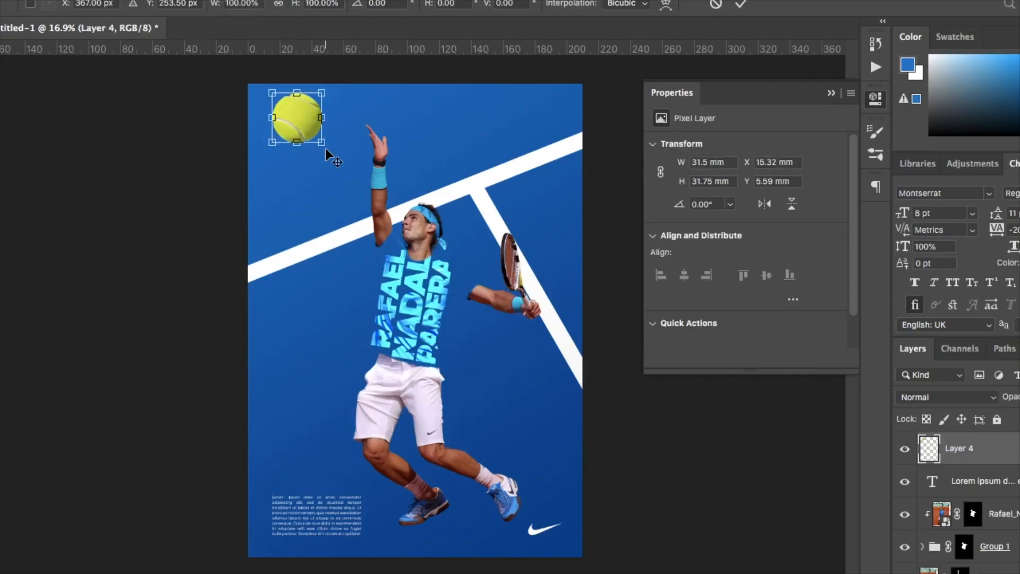
pyautogui.moveTo(324, 152); pyautogui.dragTo(276, 109)
pyautogui.scroll(3, 372, 194)
pyautogui.moveTo(371, 193); pyautogui.dragTo(419, 182)
pyautogui.scroll(-4, 398, 268)
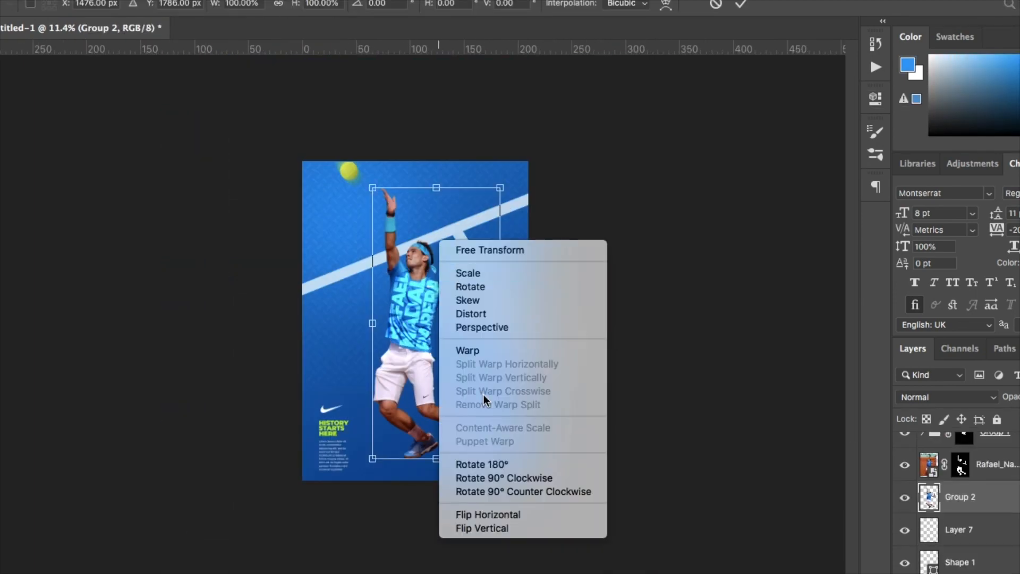
# Slant the merged player copy in Group 2 into a ground shadow from the feet and flatten it to about 206.9 × 29.9 mm
pyautogui.click(467, 333)
pyautogui.moveTo(436, 187); pyautogui.dragTo(573, 400)
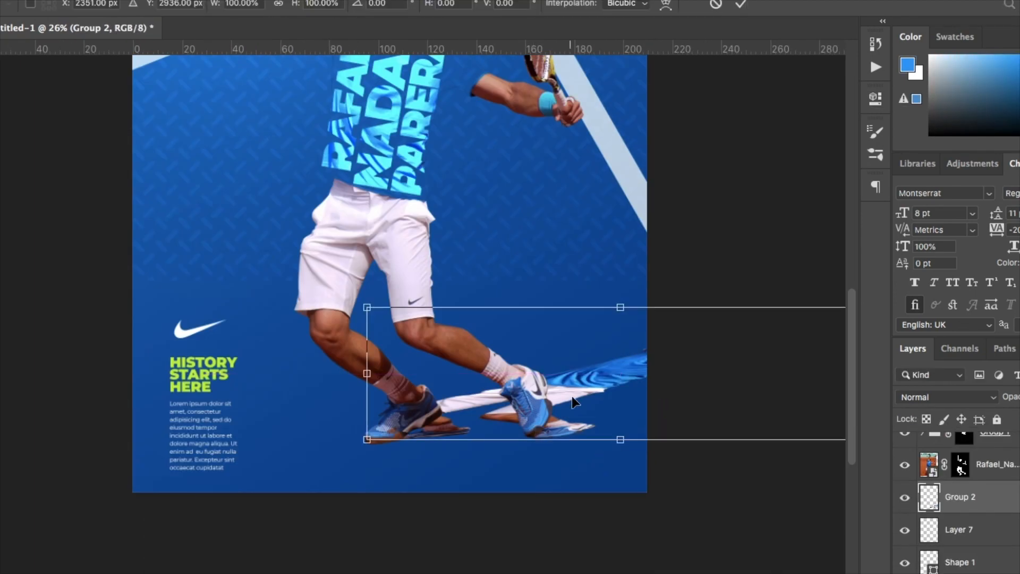
pyautogui.press('super+0')
pyautogui.moveTo(576, 445); pyautogui.dragTo(577, 541)
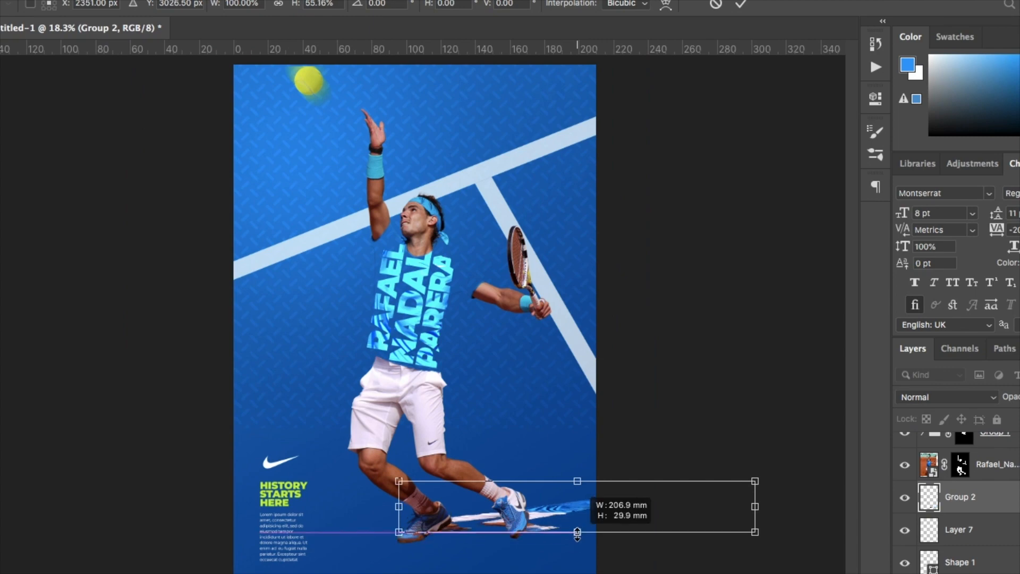